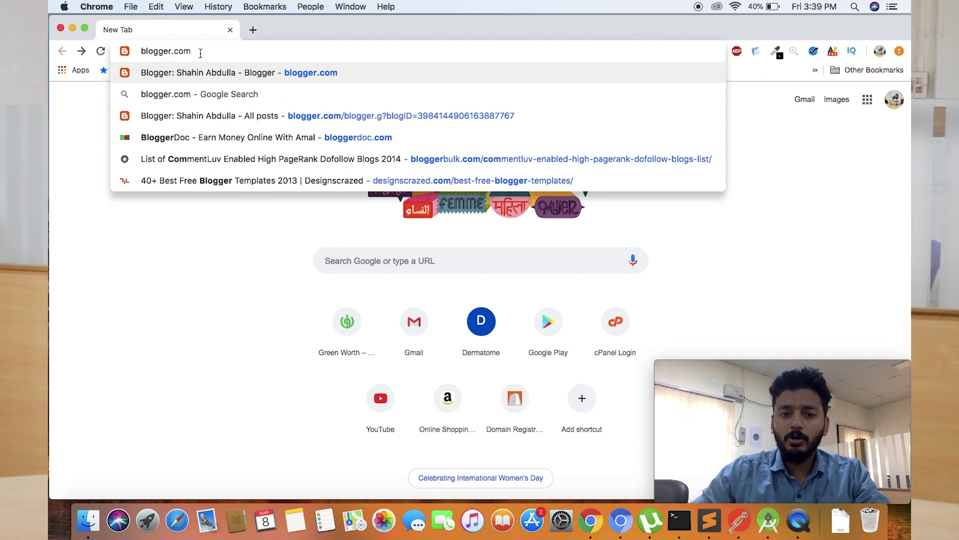
# Open blogger.com and look through the account's list of existing blogs
pyautogui.press('Return')
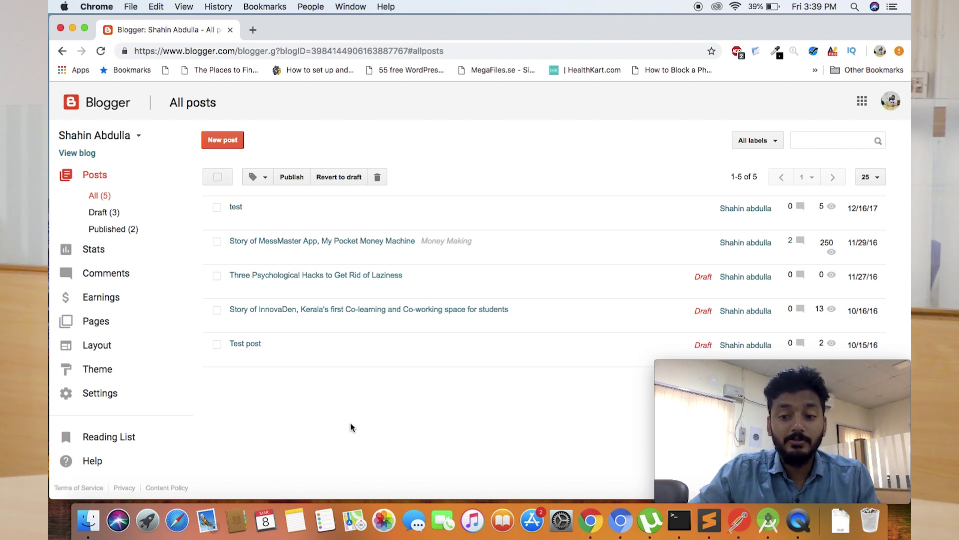
pyautogui.click(123, 140)
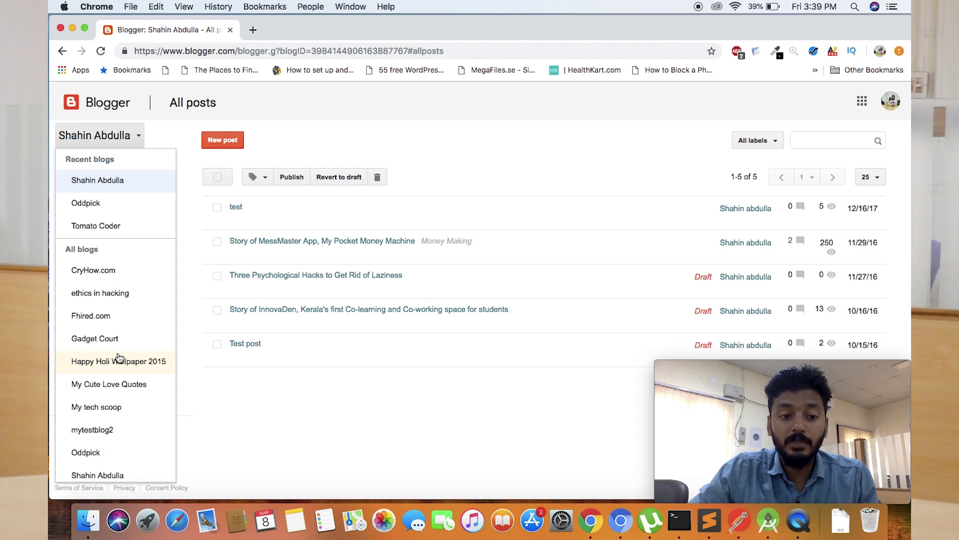
pyautogui.scroll(-3, 120, 357)
pyautogui.scroll(3, 119, 358)
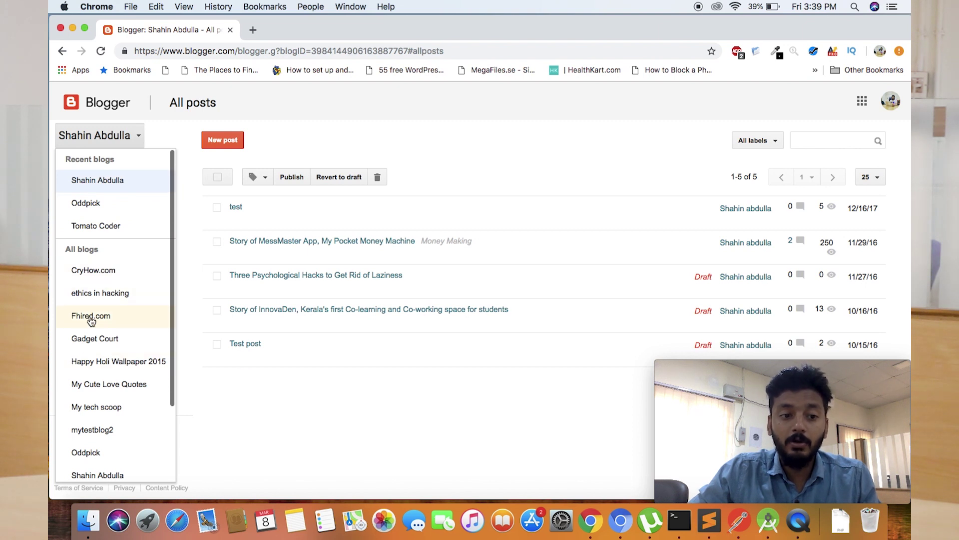
pyautogui.scroll(-3, 130, 283)
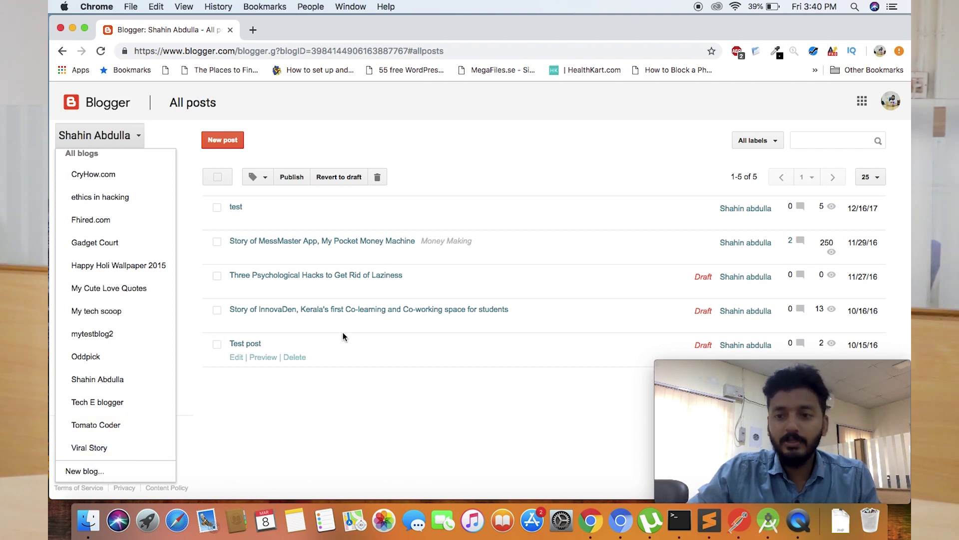
pyautogui.click(172, 148)
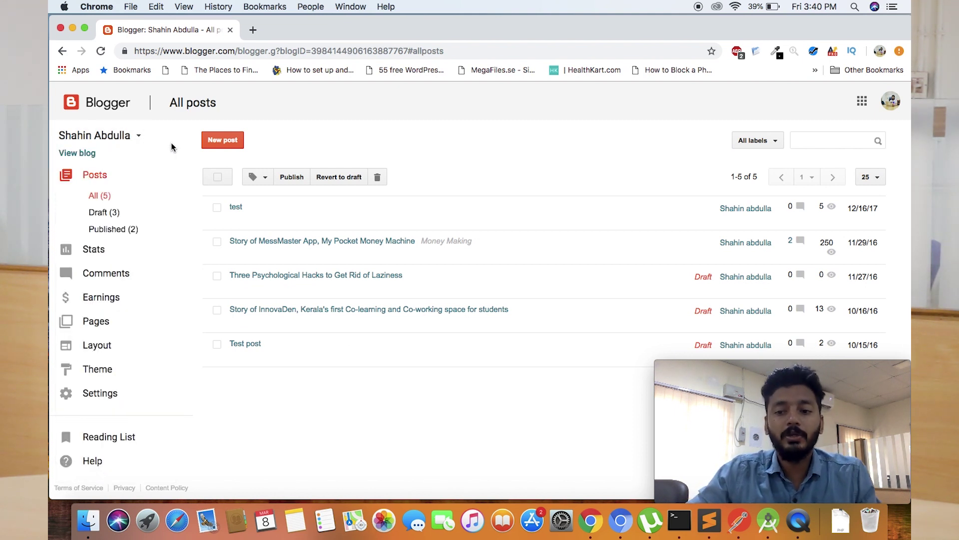
pyautogui.click(110, 138)
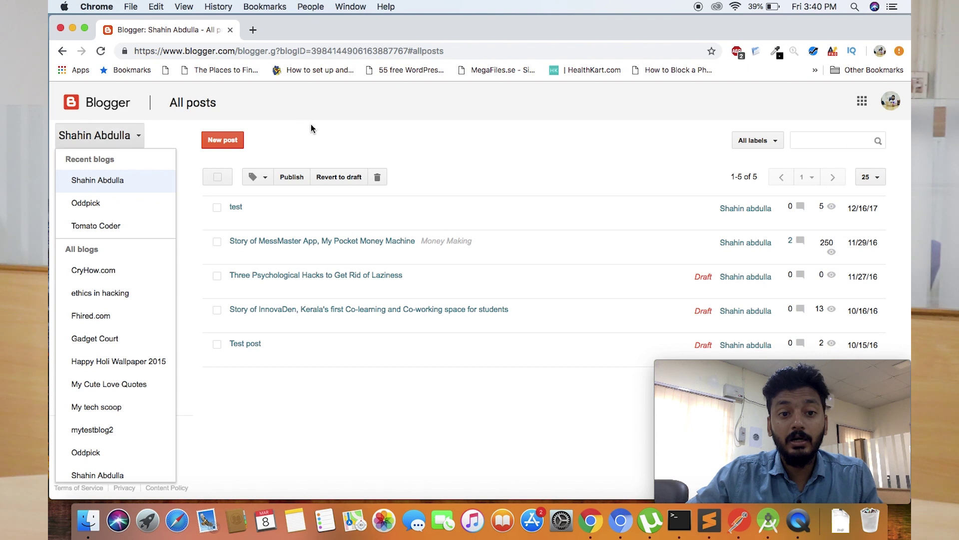
pyautogui.moveTo(631, 209)
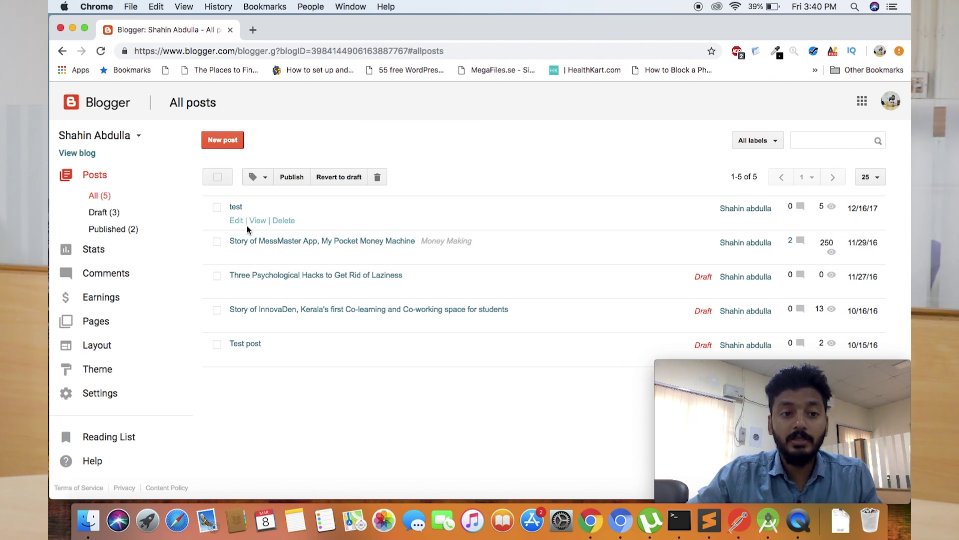
# Start a new blog from the blog list and title it "Digital Marketing"
pyautogui.click(136, 136)
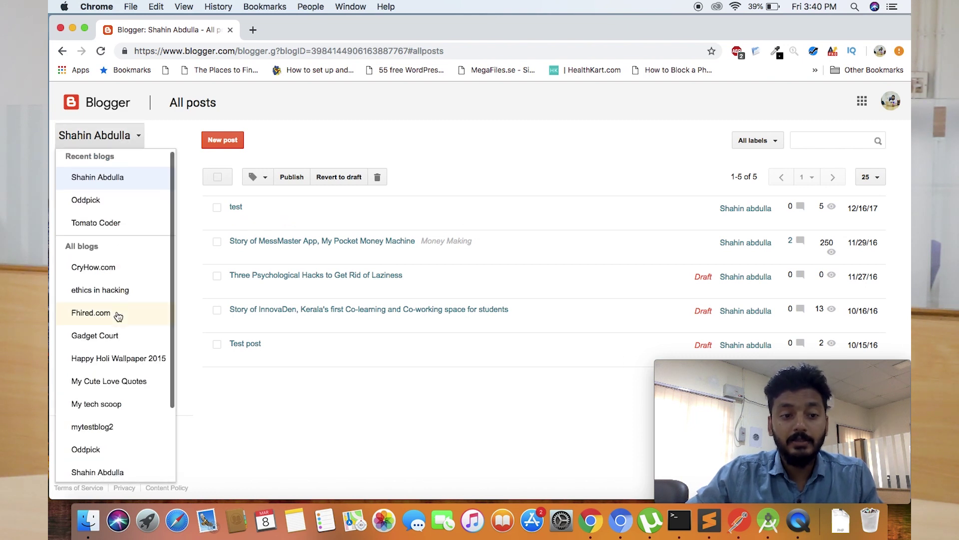
pyautogui.scroll(-3, 118, 316)
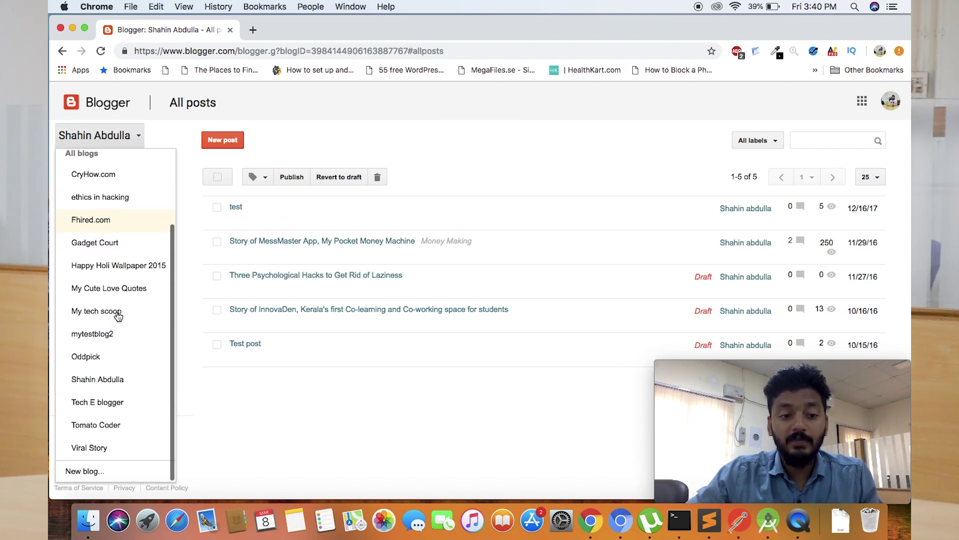
pyautogui.click(96, 474)
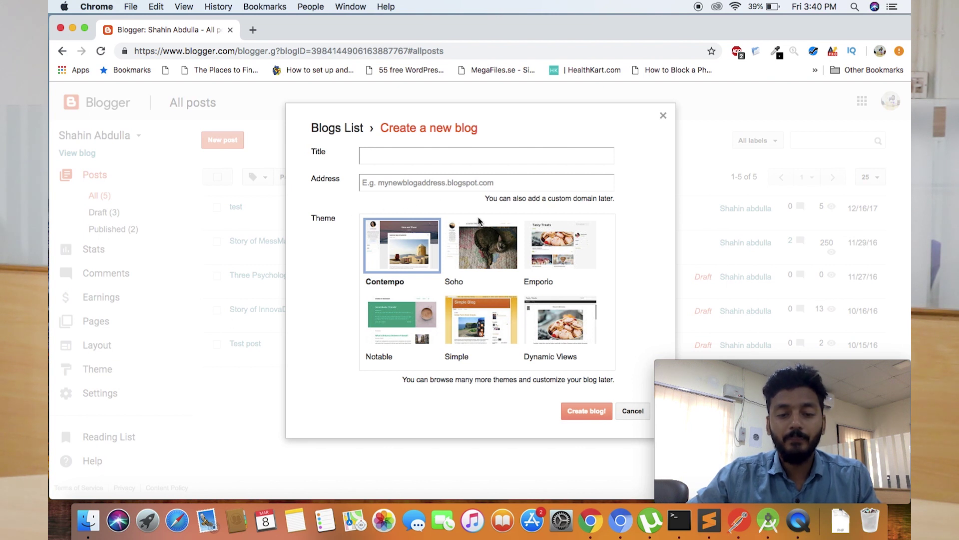
pyautogui.click(398, 157)
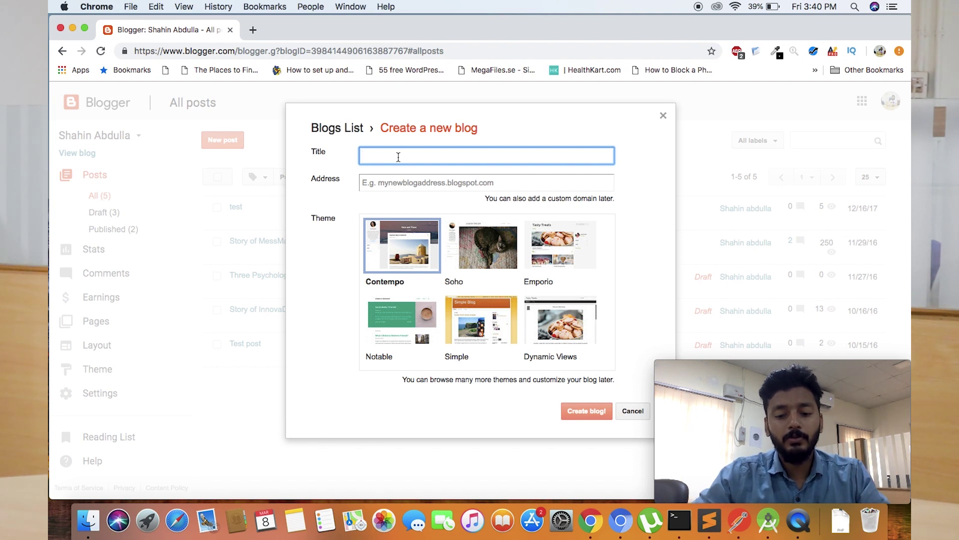
pyautogui.write('Dig')
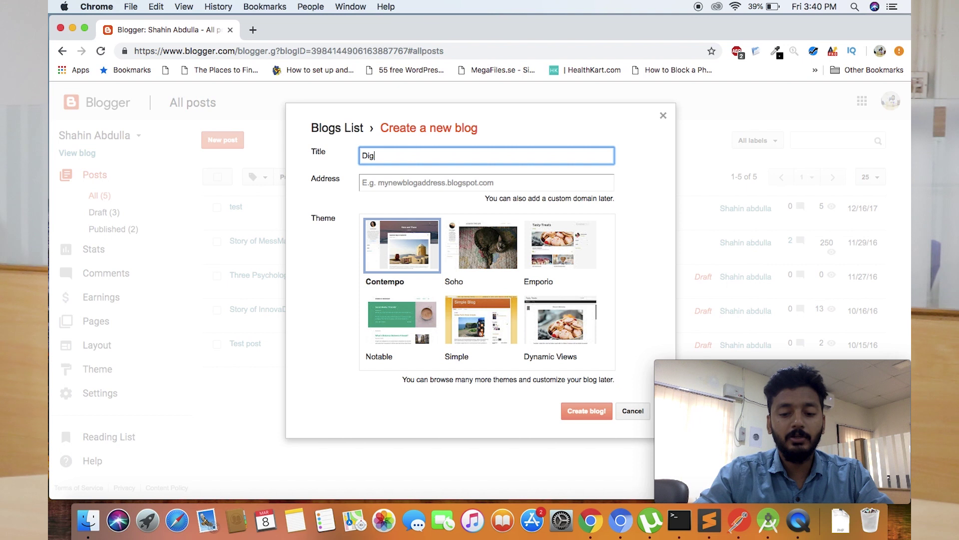
pyautogui.write('ital')
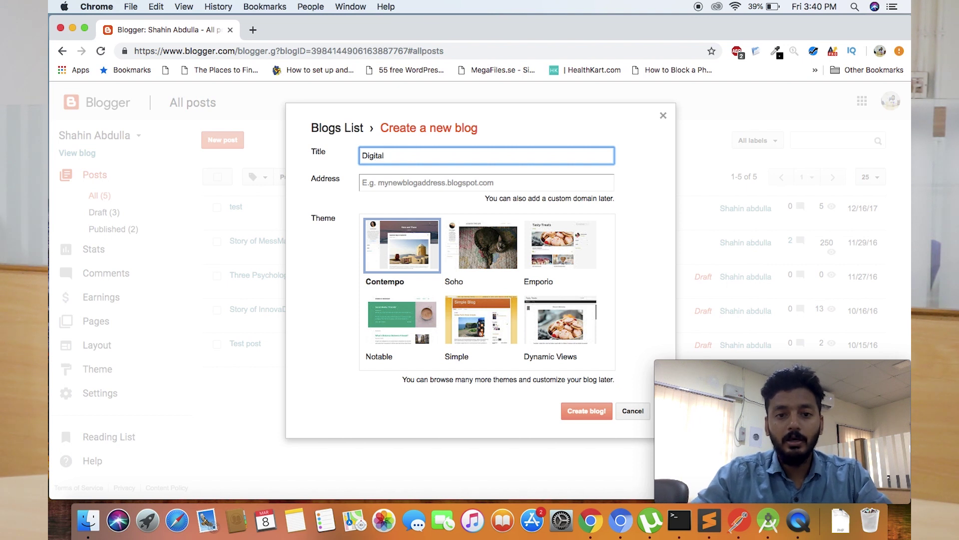
pyautogui.write(' Ma')
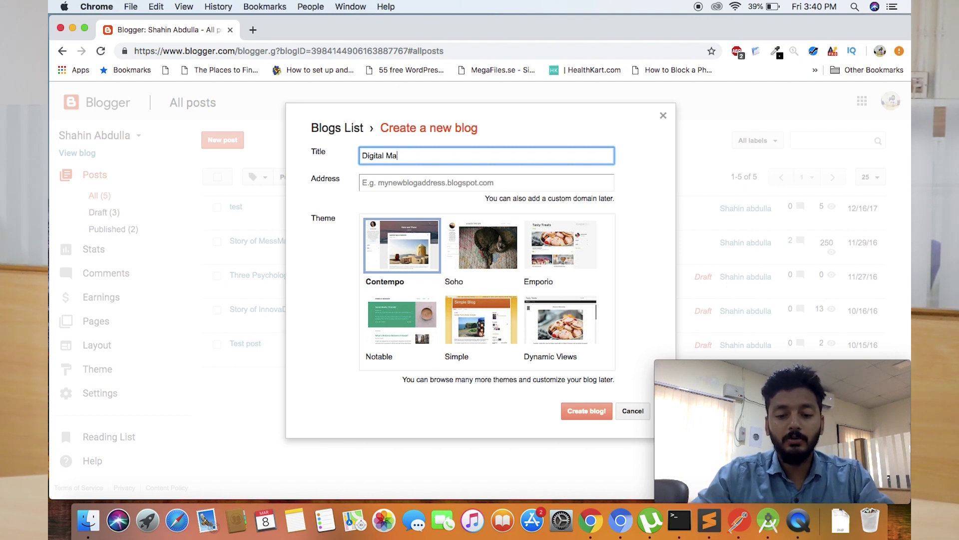
pyautogui.write('rketing')
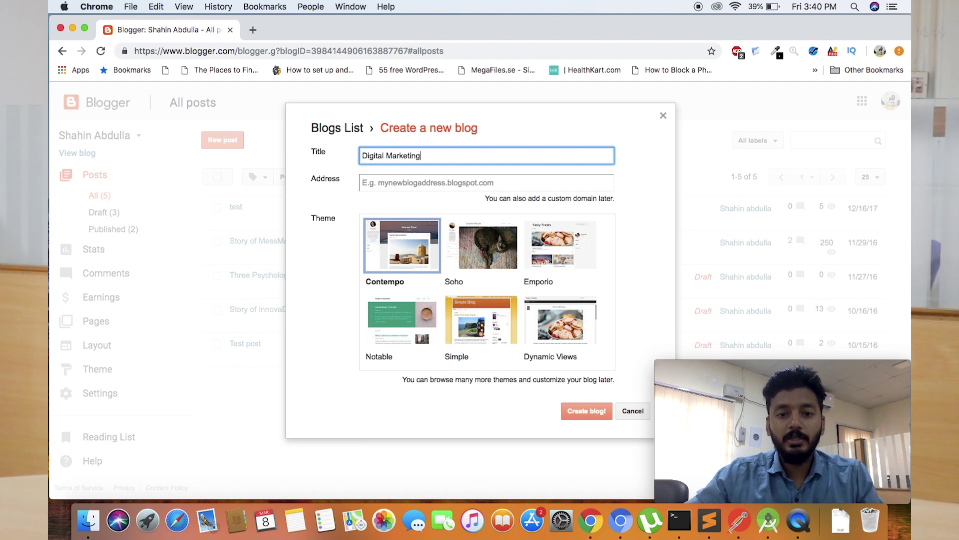
# Set the new blog's blogspot.com address to "dmby" followed by the blog owner's name
pyautogui.click(416, 185)
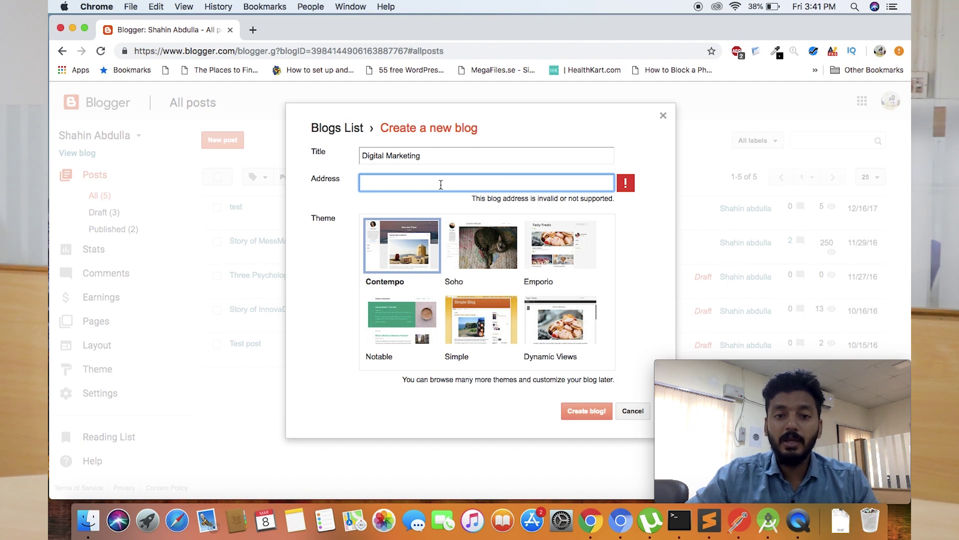
pyautogui.write('di')
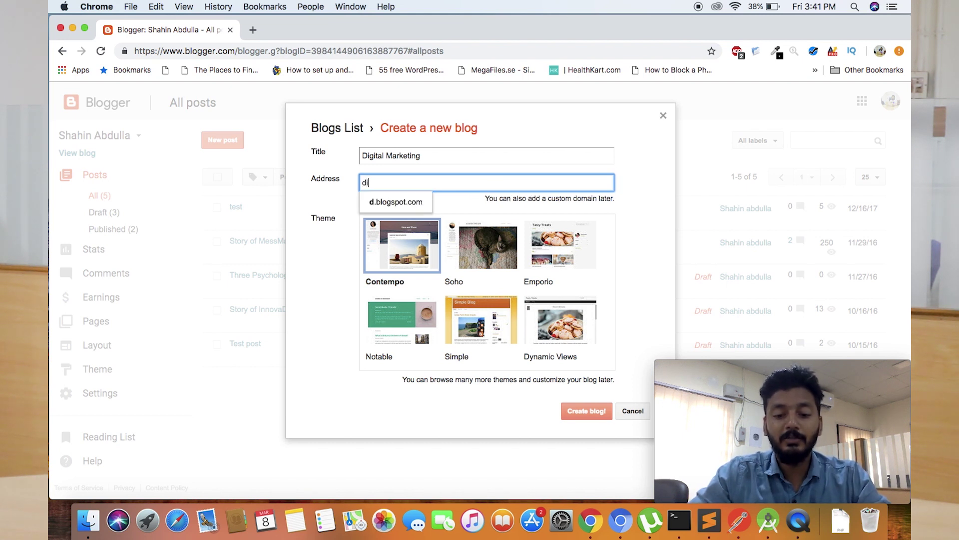
pyautogui.write('gital')
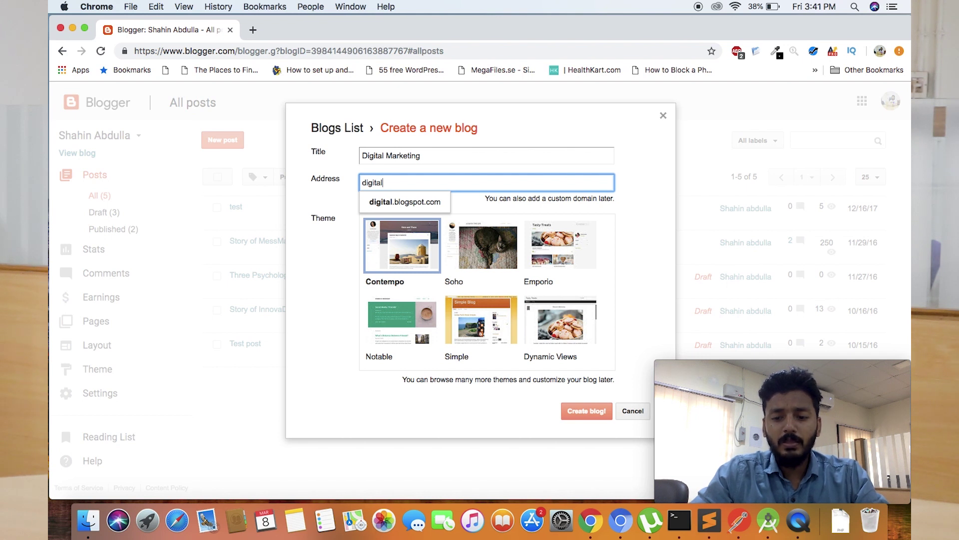
pyautogui.press('BackSpace')
pyautogui.press('BackSpace')
pyautogui.press('BackSpace')
pyautogui.press('BackSpace')
pyautogui.press('BackSpace')
pyautogui.press('BackSpace')
pyautogui.write('mbyabdulla')
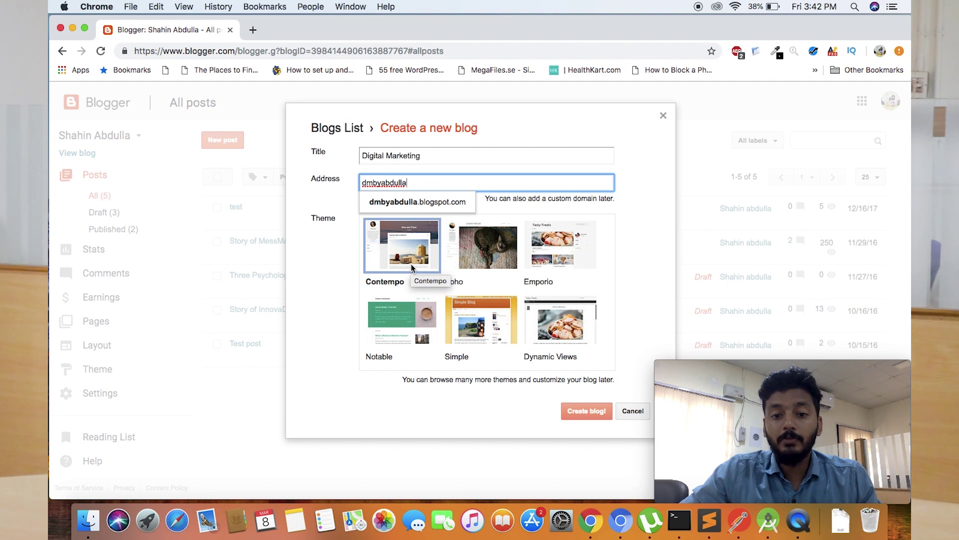
# Create the blog with the Emporio theme, dismissing the Google Domains offer and the Google+ notice
pyautogui.click(546, 257)
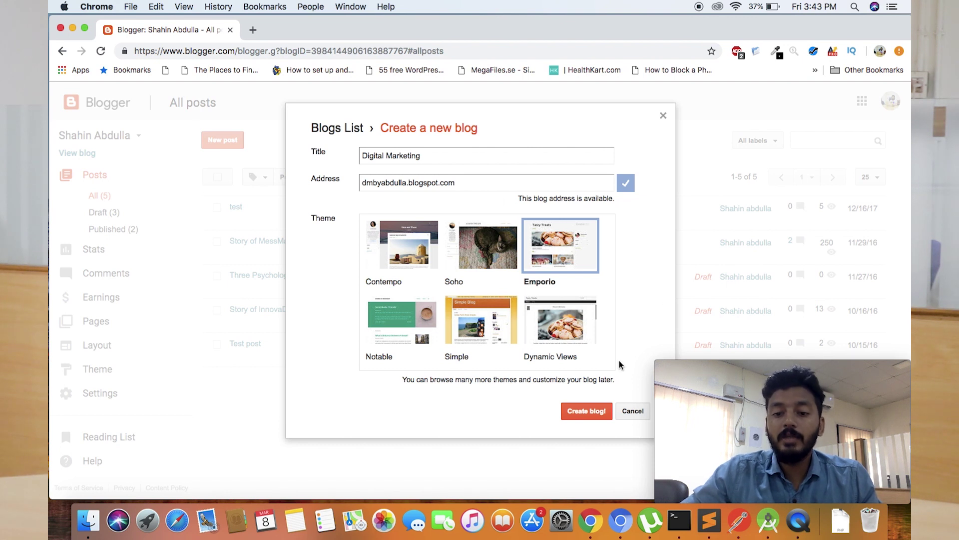
pyautogui.click(587, 415)
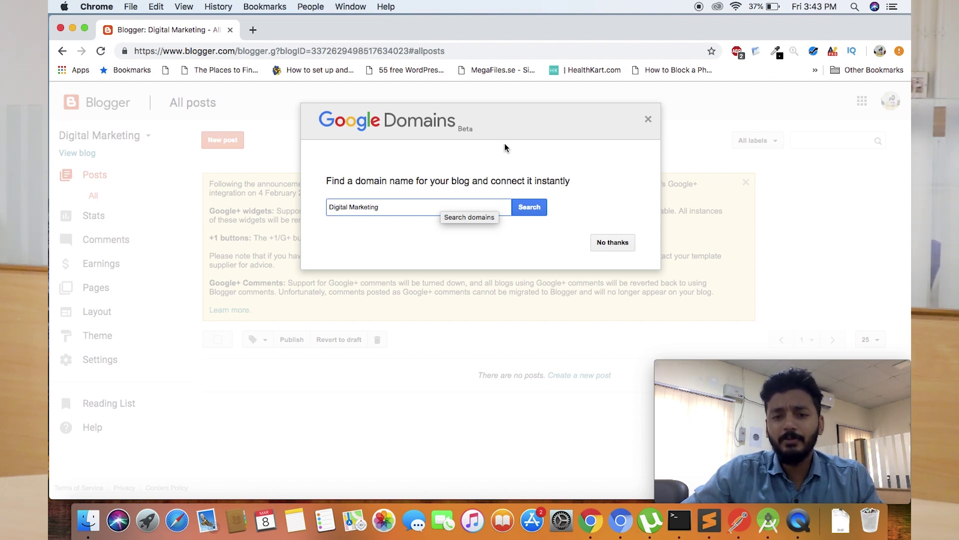
pyautogui.click(648, 120)
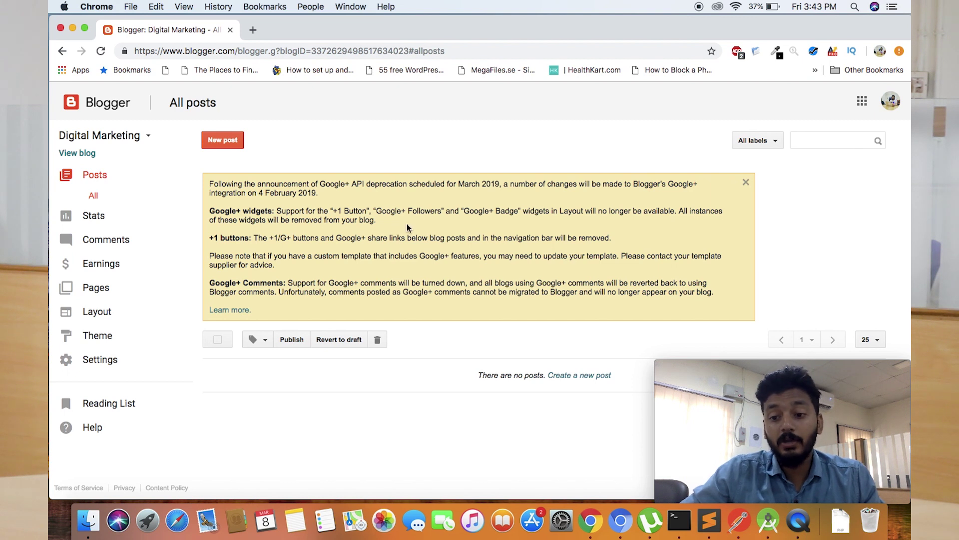
pyautogui.click(746, 183)
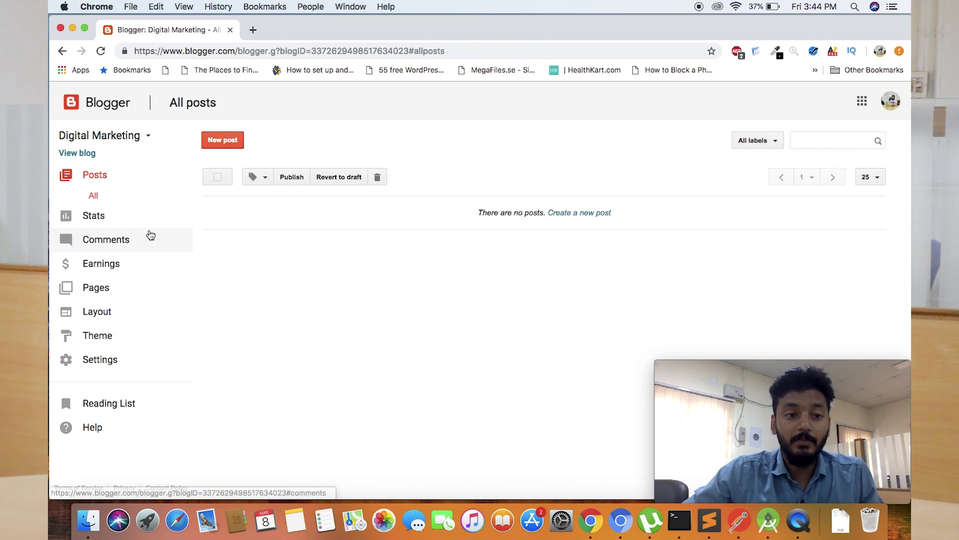
# Look through the list of blogs and select the Digital Marketing blog under the recent ones
pyautogui.click(133, 137)
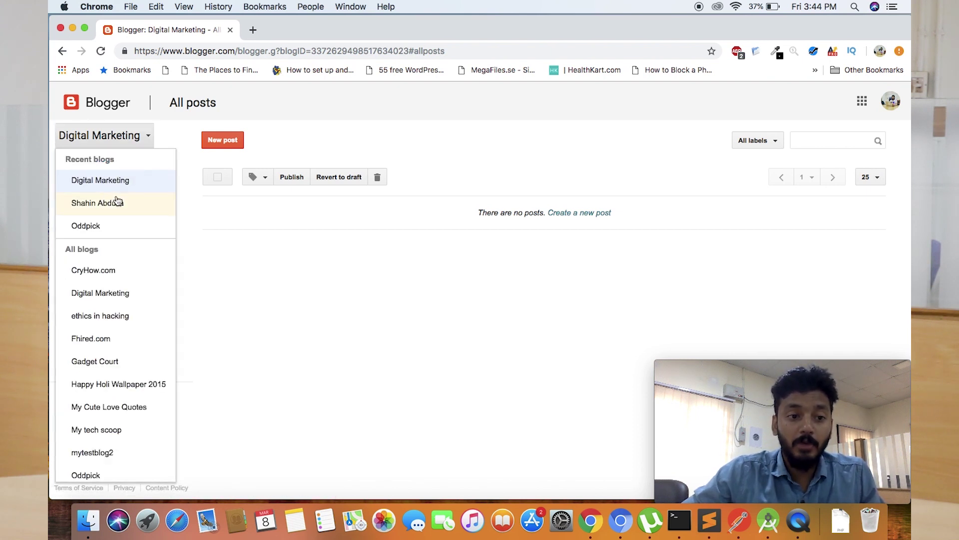
pyautogui.scroll(-5, 97, 278)
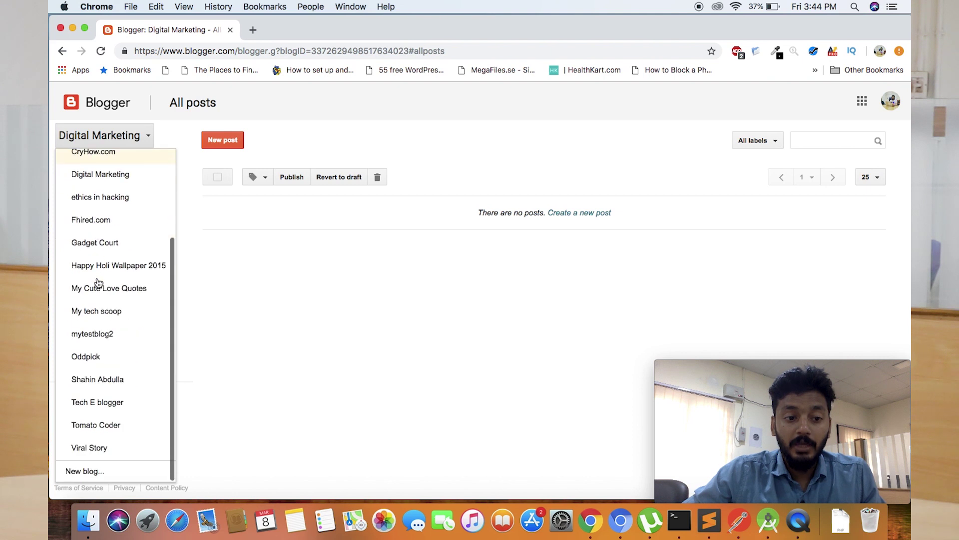
pyautogui.scroll(5, 107, 305)
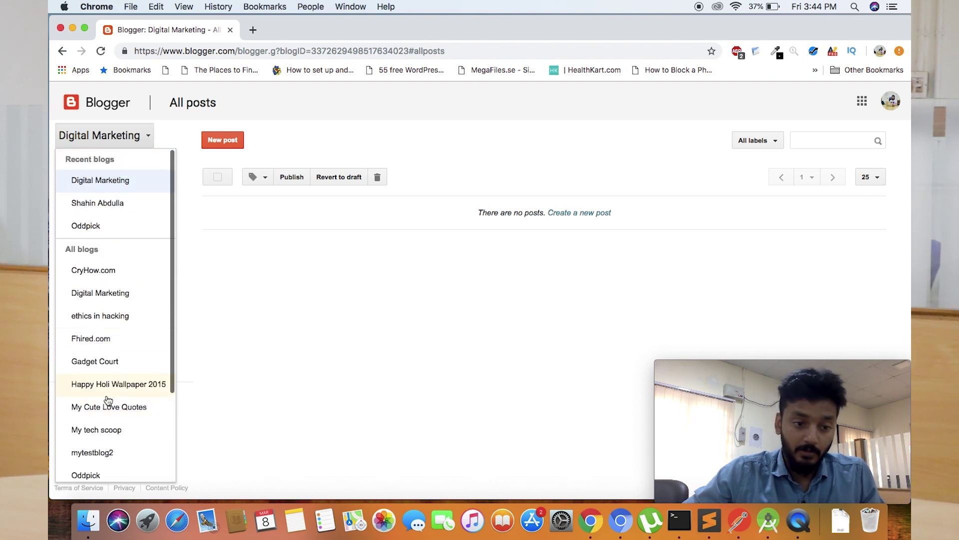
pyautogui.scroll(-5, 106, 400)
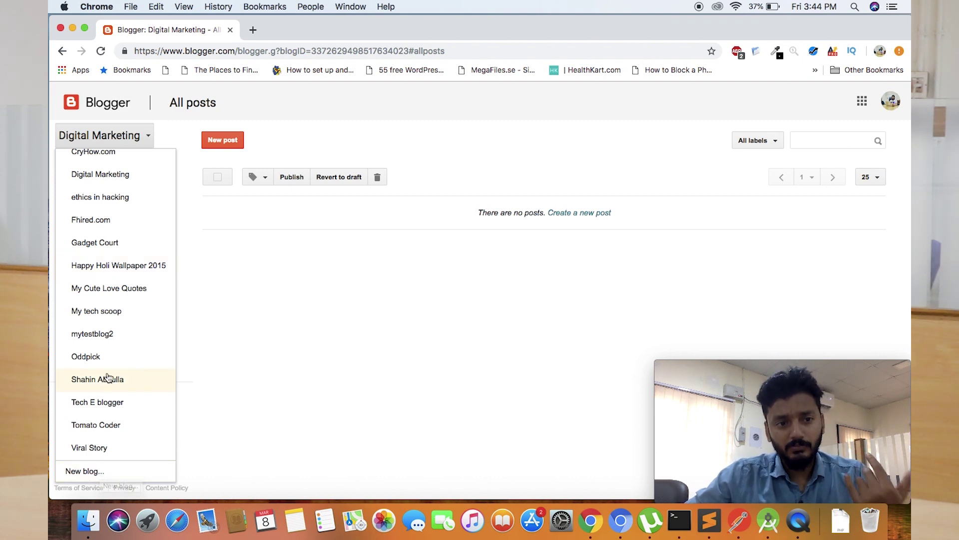
pyautogui.scroll(5, 110, 380)
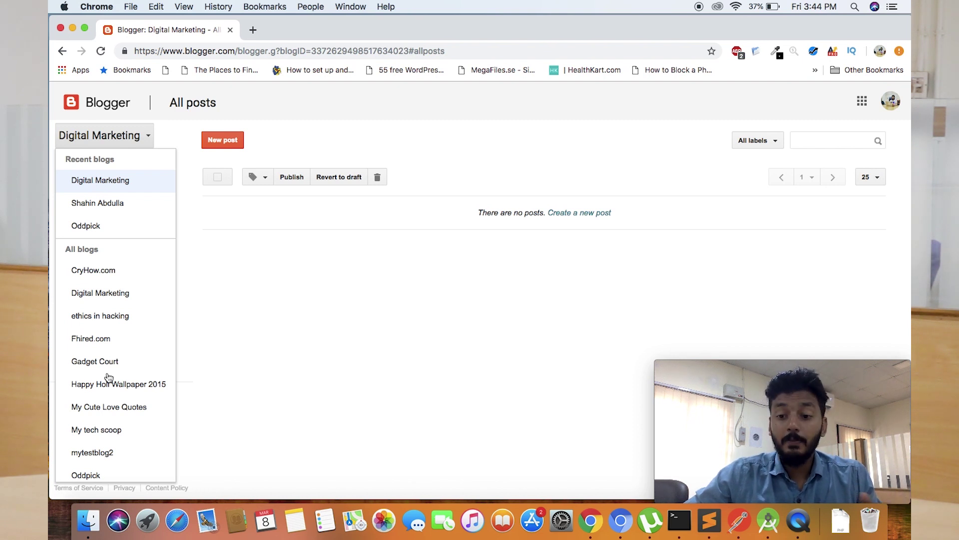
pyautogui.click(110, 188)
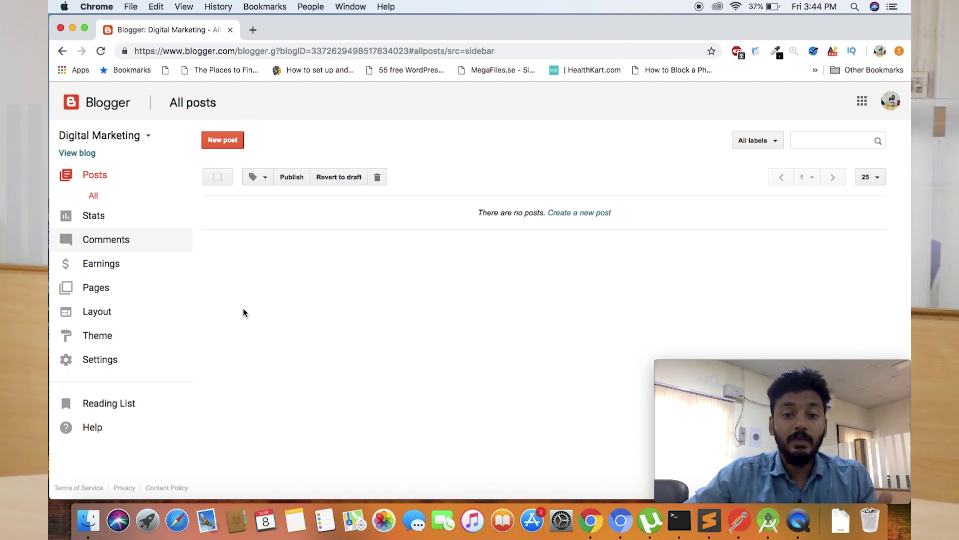
# View the live Digital Marketing blog site and return to its list of posts
pyautogui.click(77, 154)
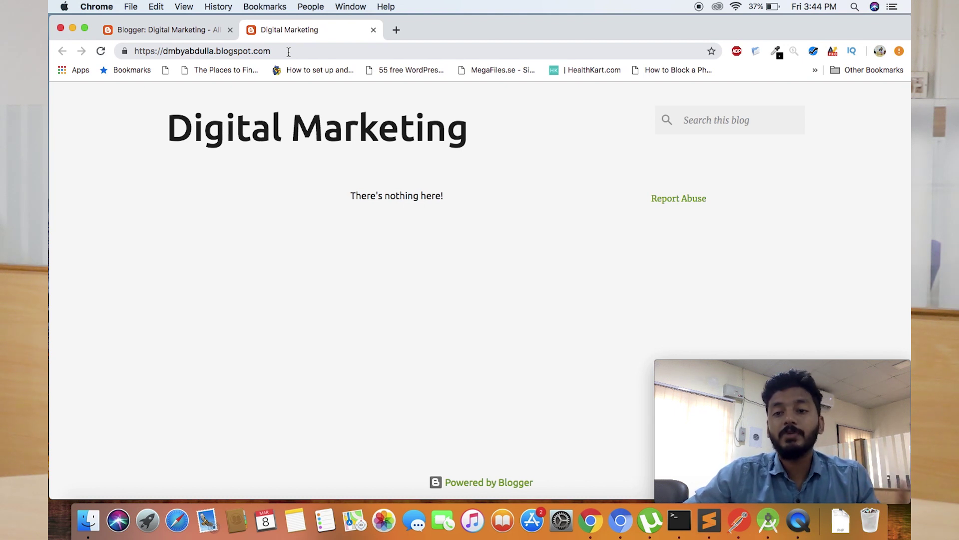
pyautogui.scroll(-1, 254, 224)
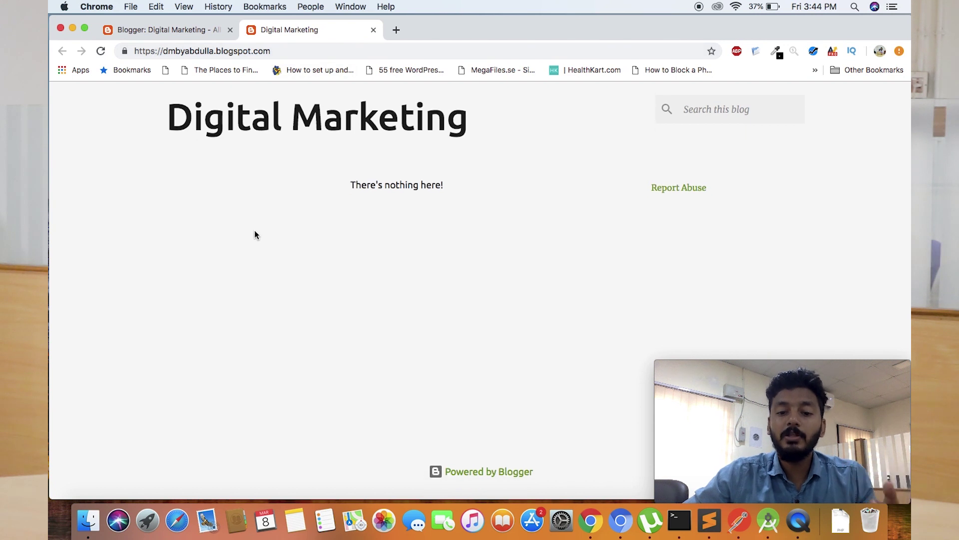
pyautogui.scroll(1, 255, 235)
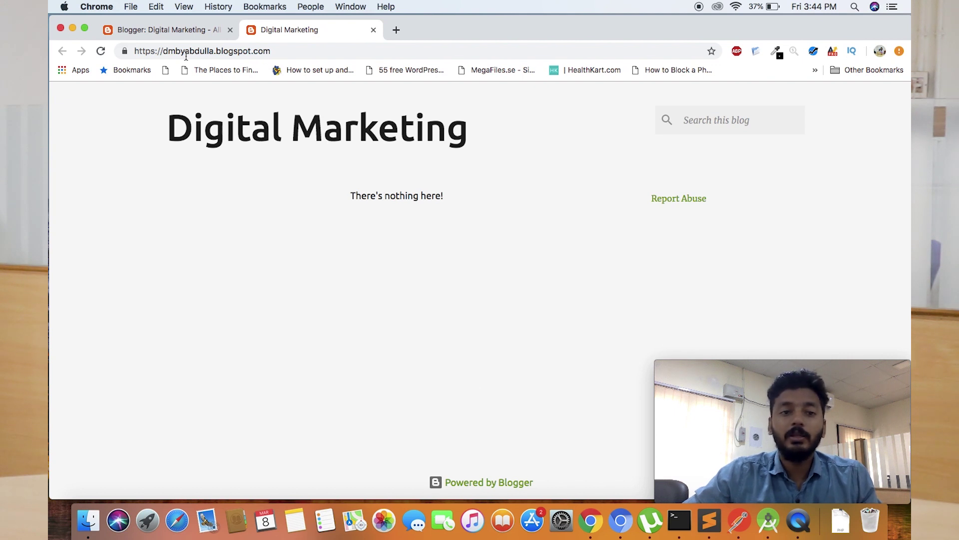
pyautogui.click(148, 28)
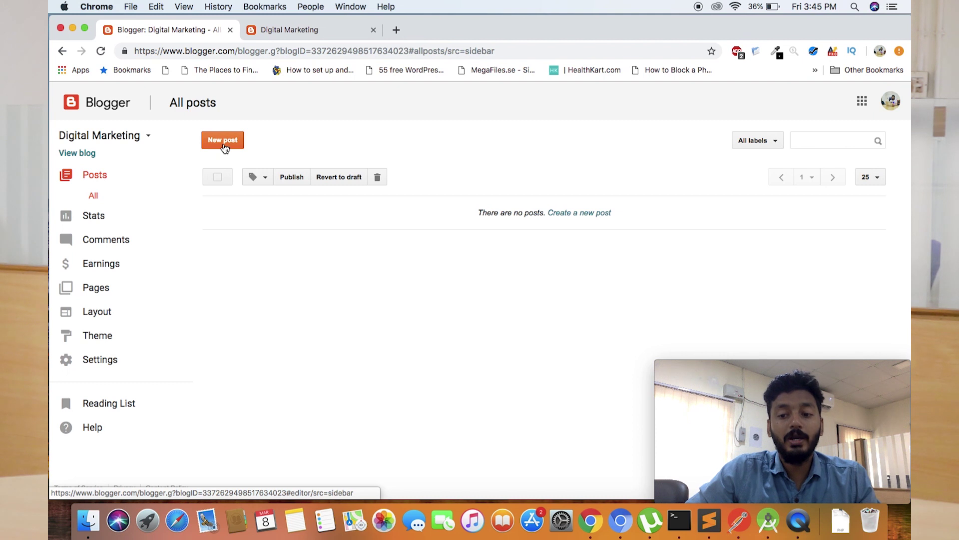
# Start a new post in the Digital Marketing blog and title it "Digital Marketing by" the author's first name, followed by ", first post"
pyautogui.click(224, 142)
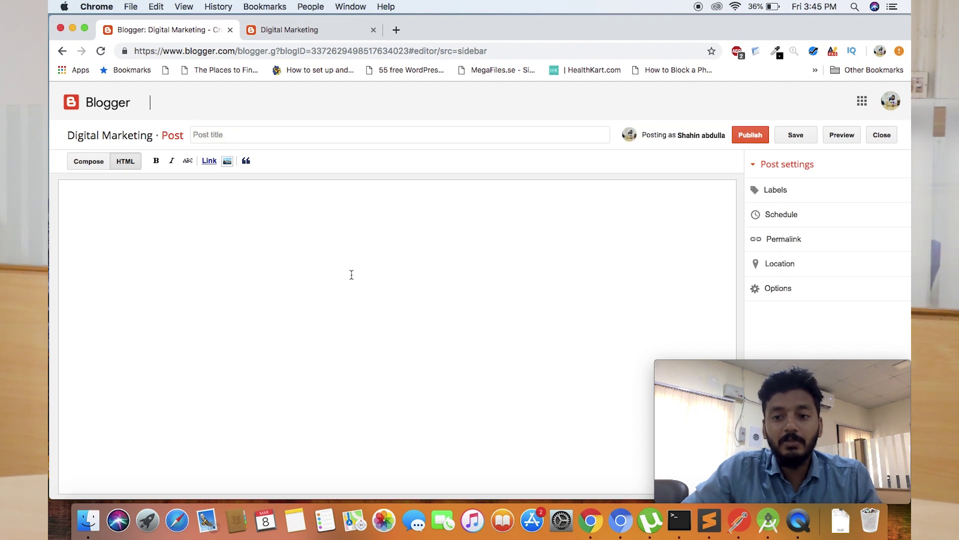
pyautogui.click(241, 133)
pyautogui.write('Di')
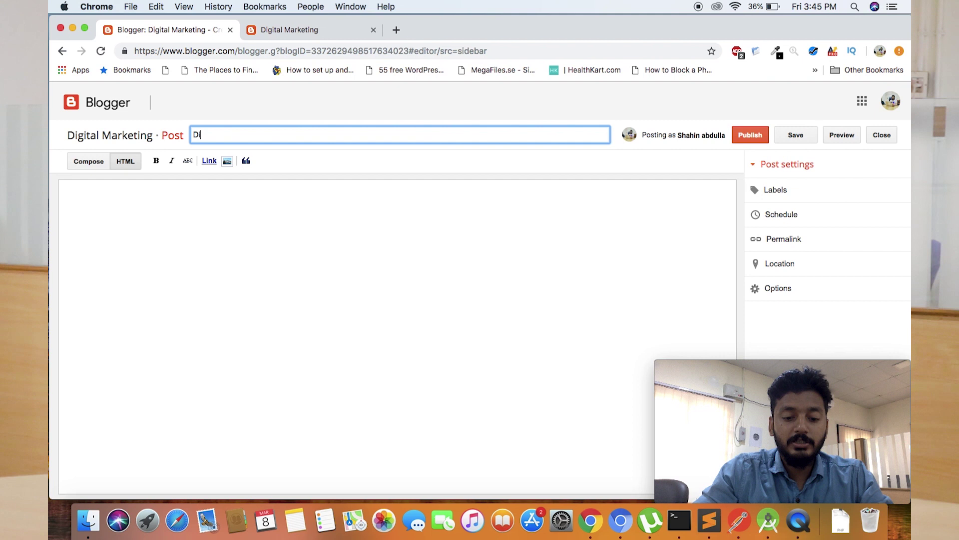
pyautogui.write('gi')
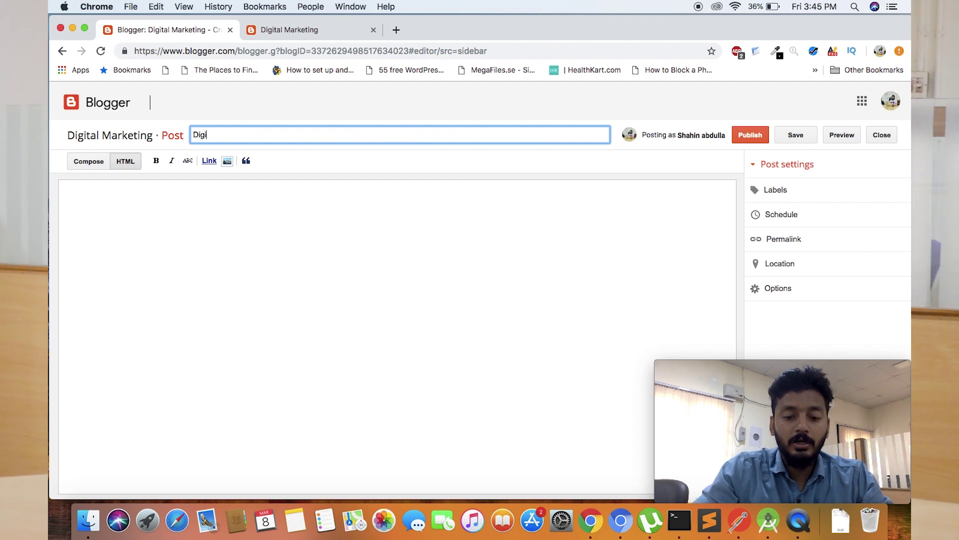
pyautogui.write('tal Market')
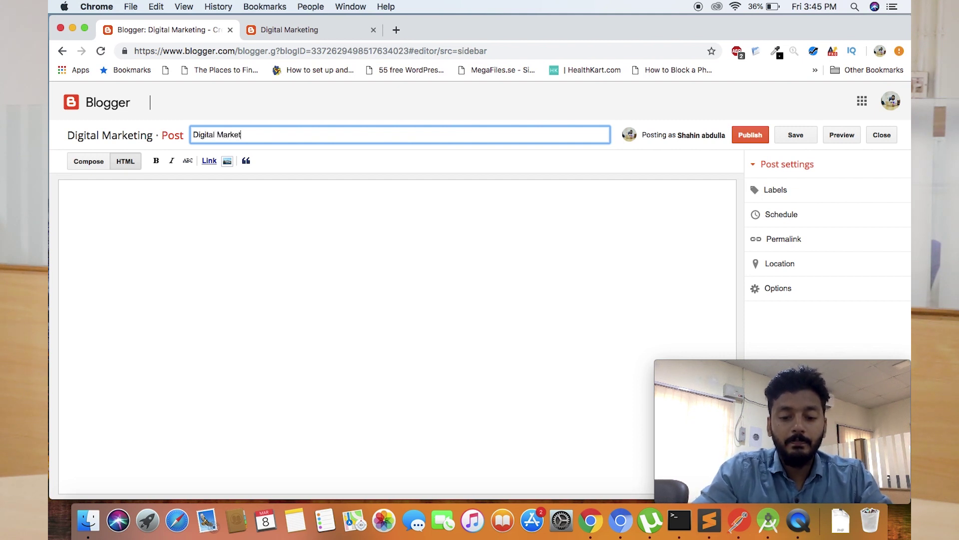
pyautogui.write('ing by ANdu')
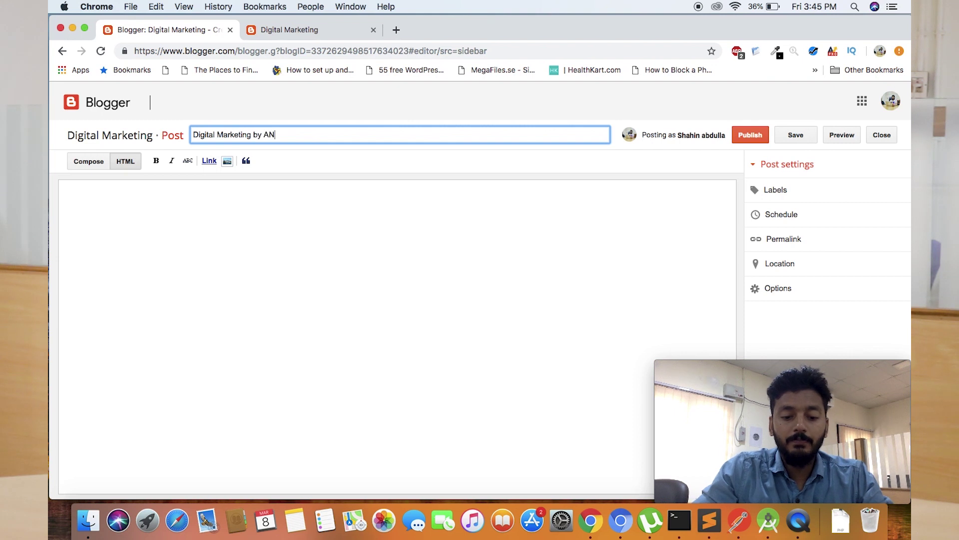
pyautogui.press('BackSpace')
pyautogui.press('BackSpace')
pyautogui.press('BackSpace')
pyautogui.write('bdulla')
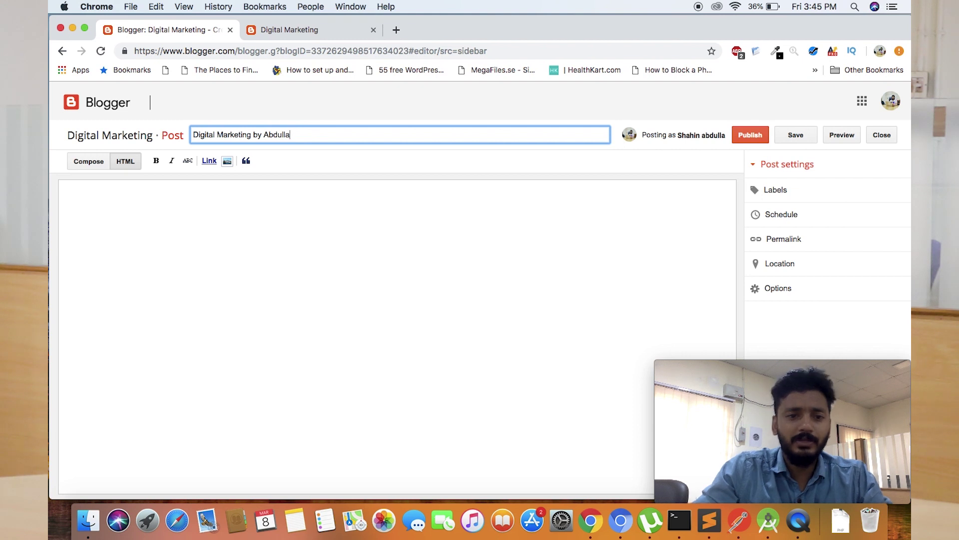
pyautogui.write(', fir')
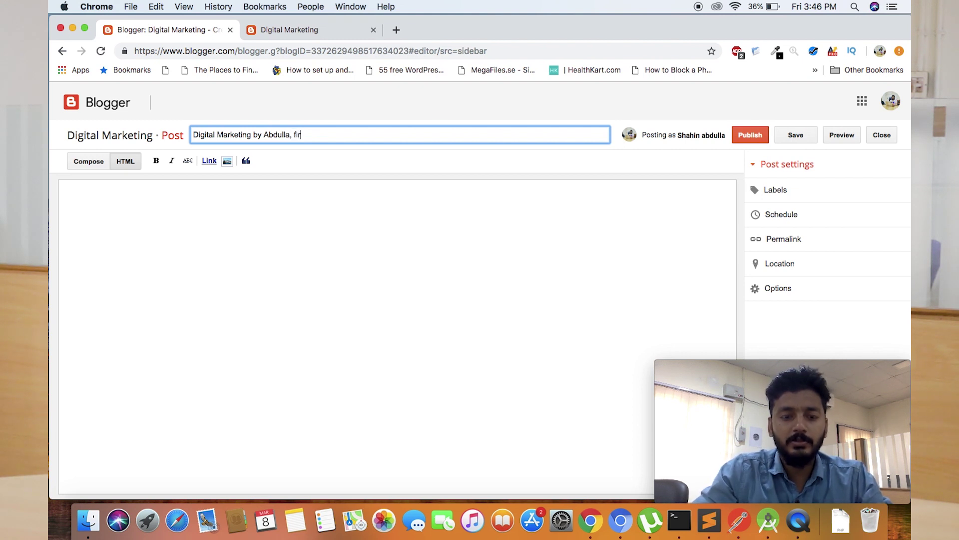
pyautogui.write('st post')
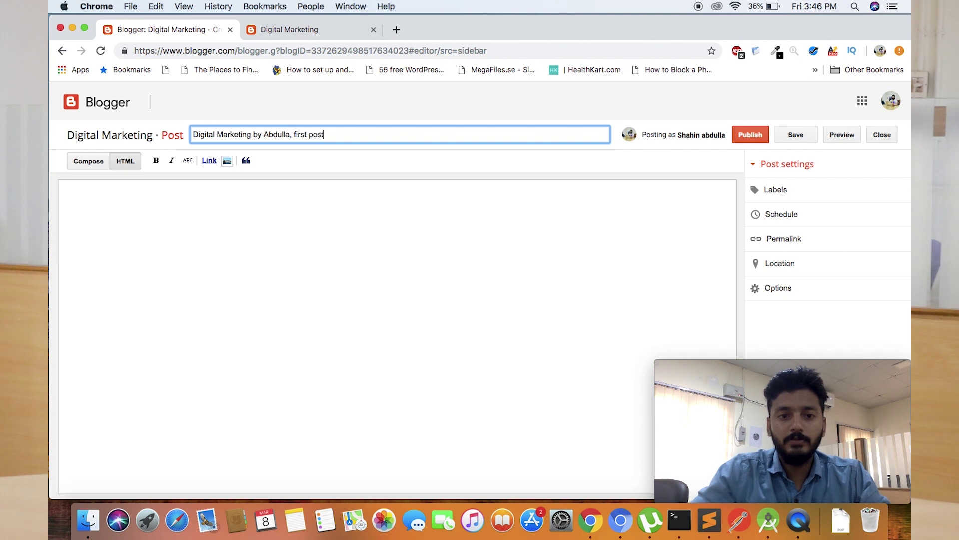
pyautogui.click(281, 283)
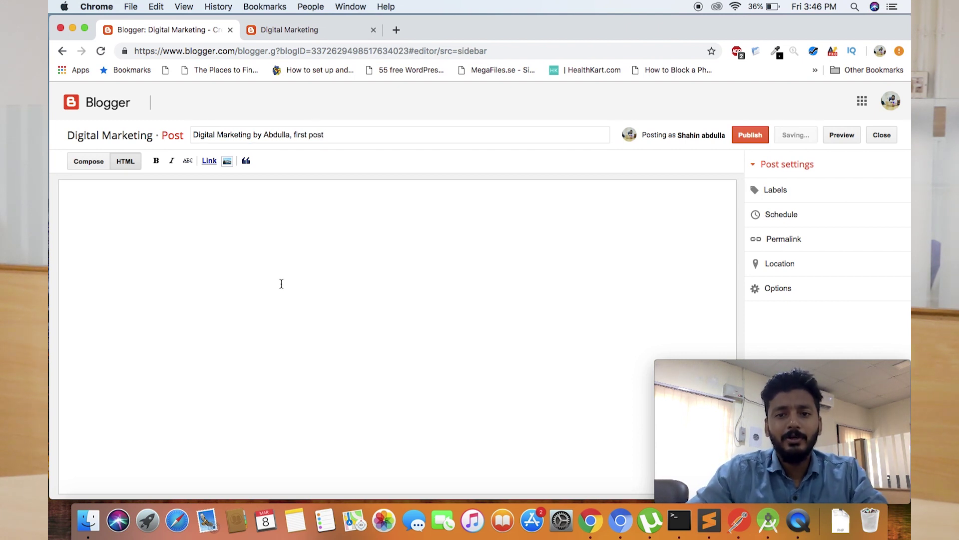
pyautogui.write('test')
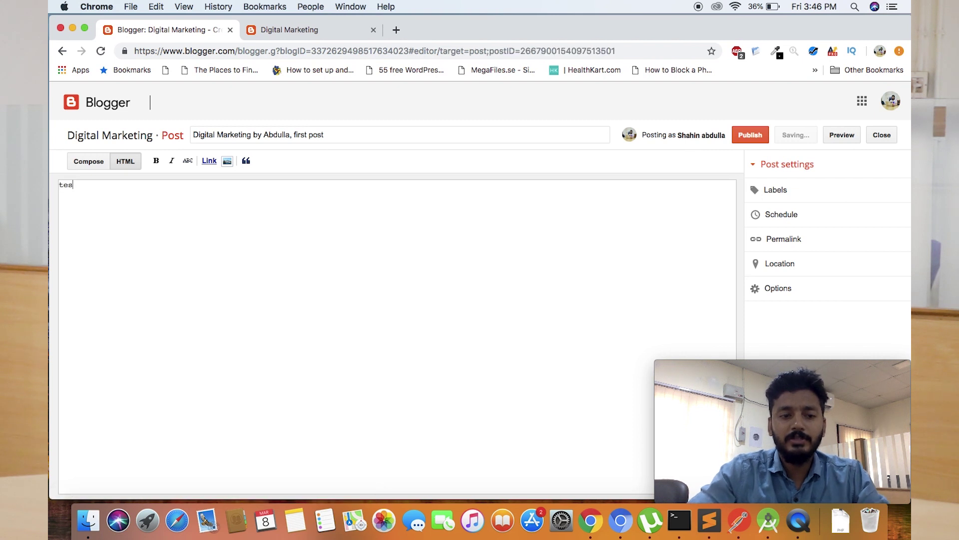
pyautogui.press('BackSpace')
pyautogui.press('BackSpace')
pyautogui.press('BackSpace')
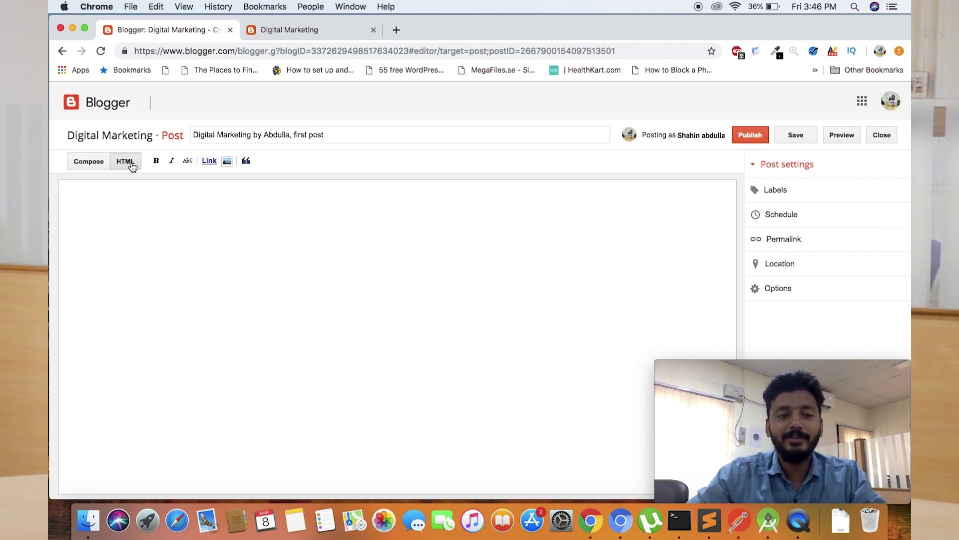
# Switch the post editor to Compose mode and enter the filler text "test jsdjhdsj sdhjshd dshjsdh" in the body
pyautogui.click(86, 166)
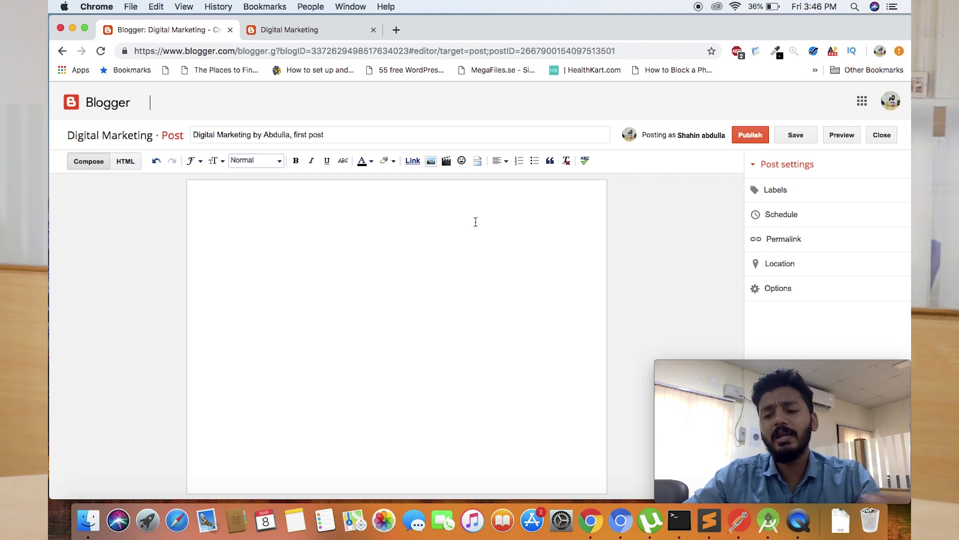
pyautogui.write('test')
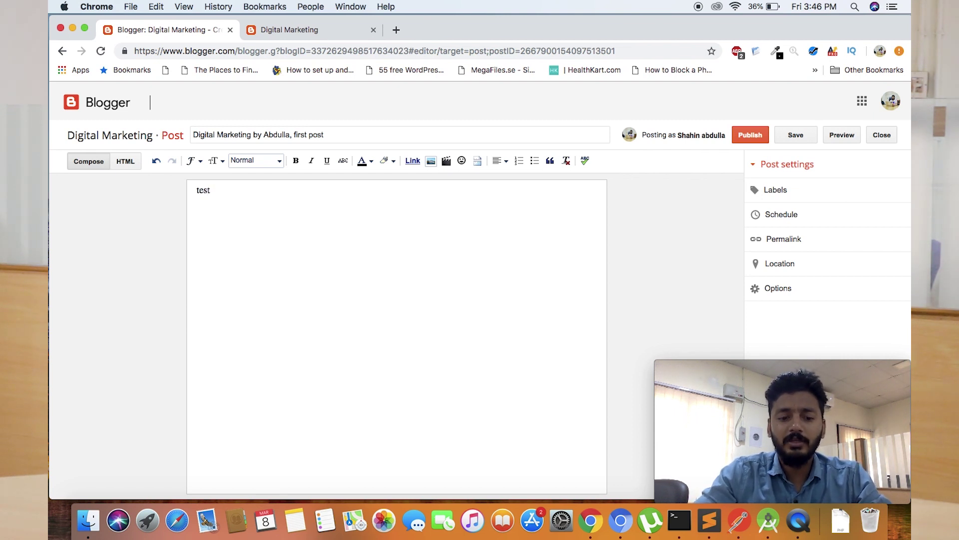
pyautogui.write(' j')
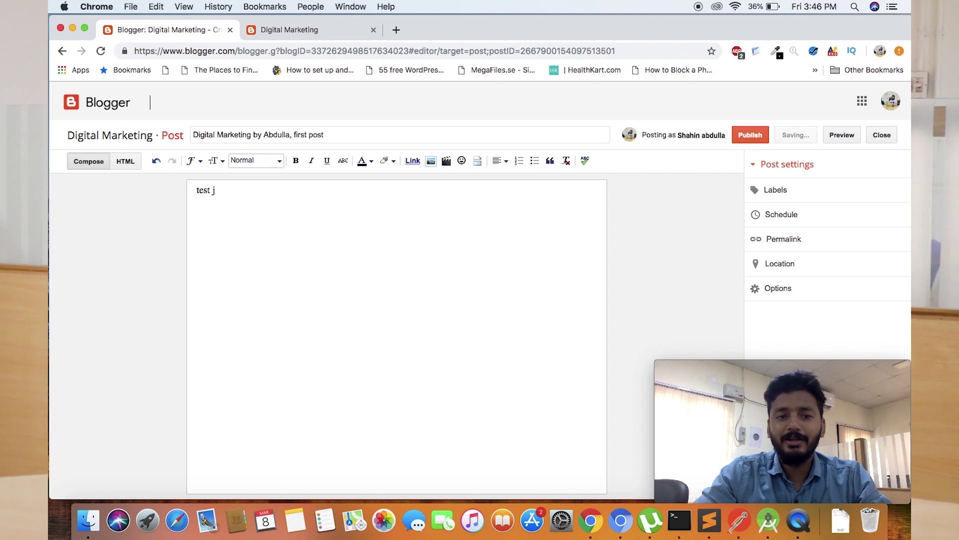
pyautogui.write('sdjhdsj sdhjshd dshjsdh')
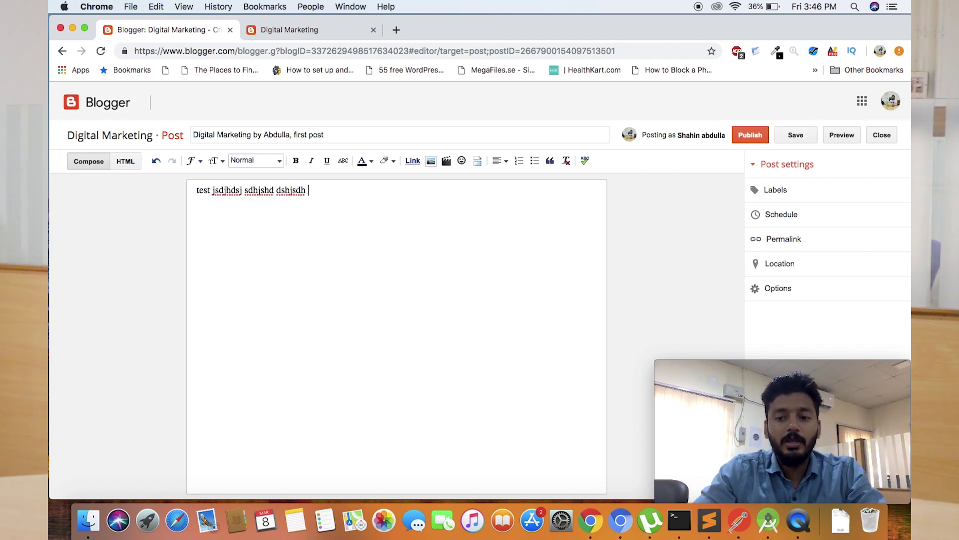
# Search Google for lorem ipsum in a new browser tab, open lipsum.com and copy its "What is Lorem Ipsum?" paragraph
pyautogui.click(396, 30)
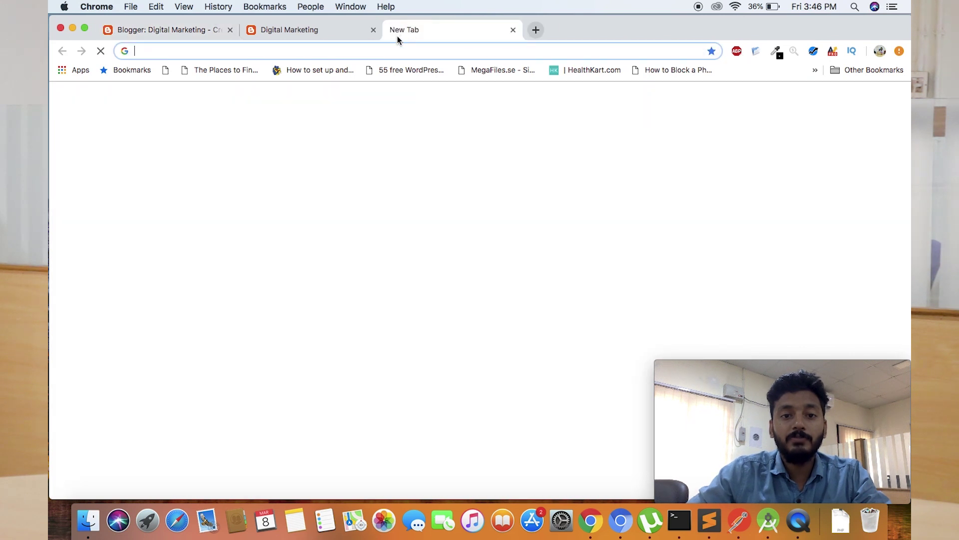
pyautogui.write('lore')
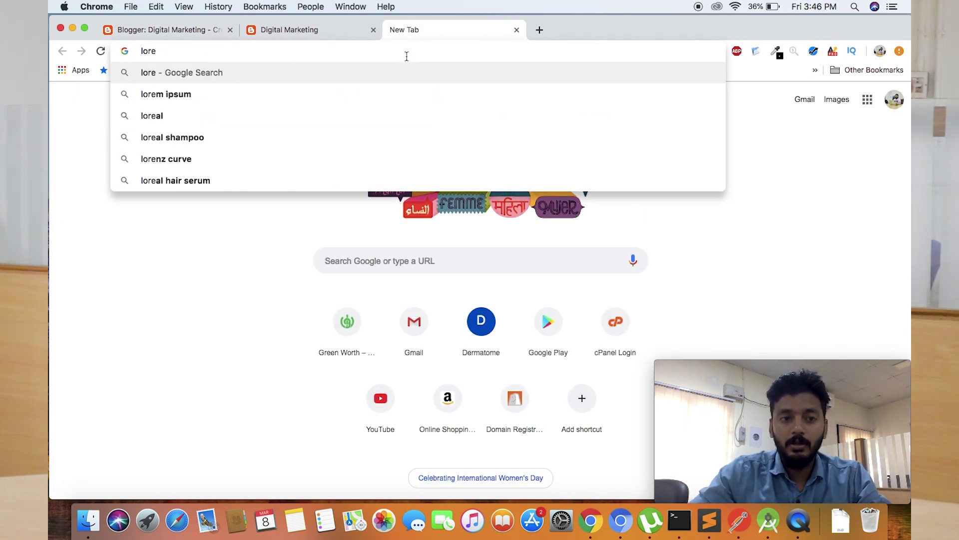
pyautogui.press('Down')
pyautogui.press('Return')
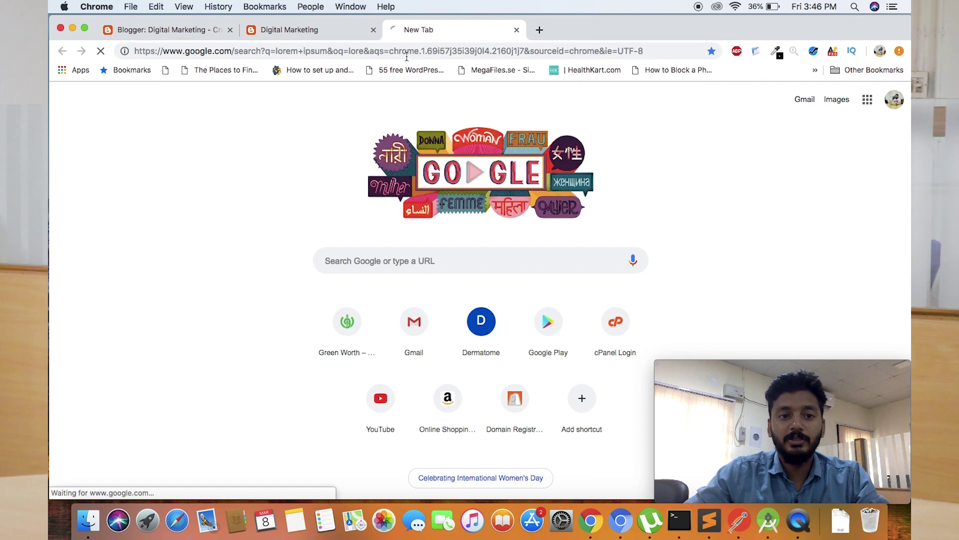
pyautogui.click(278, 192)
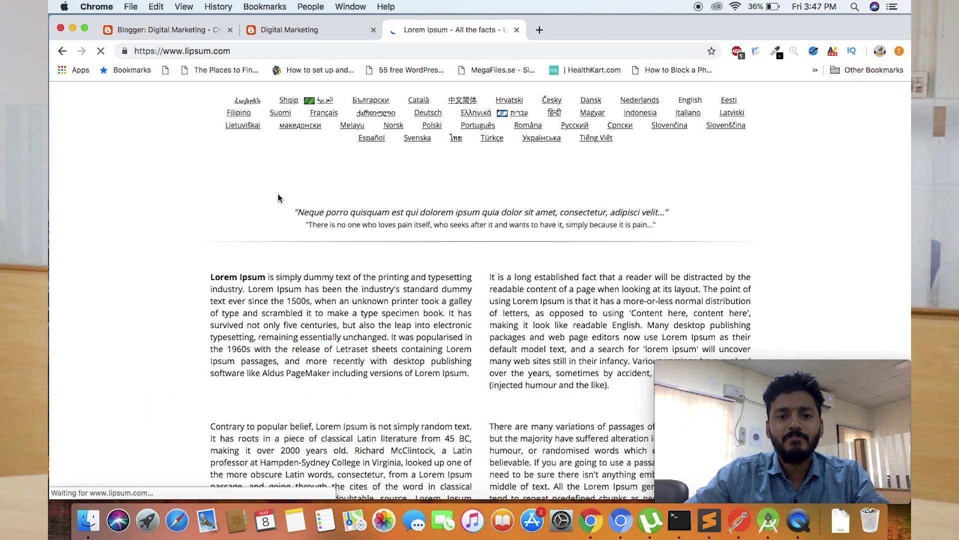
pyautogui.moveTo(211, 279); pyautogui.dragTo(470, 376)
pyautogui.press('super+c')
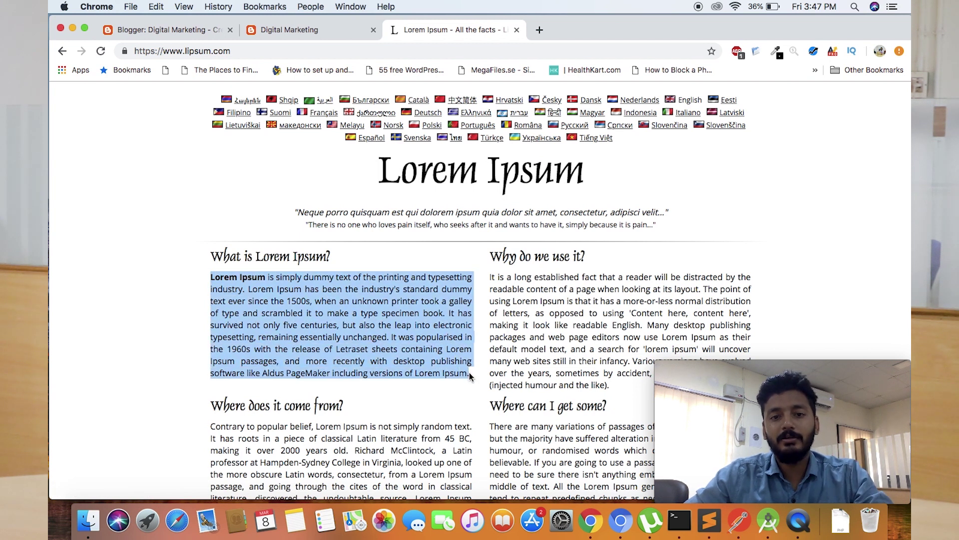
# Close the Lorem Ipsum page and replace all of the post's body text with the copied paragraph
pyautogui.click(517, 29)
pyautogui.press('super+a')
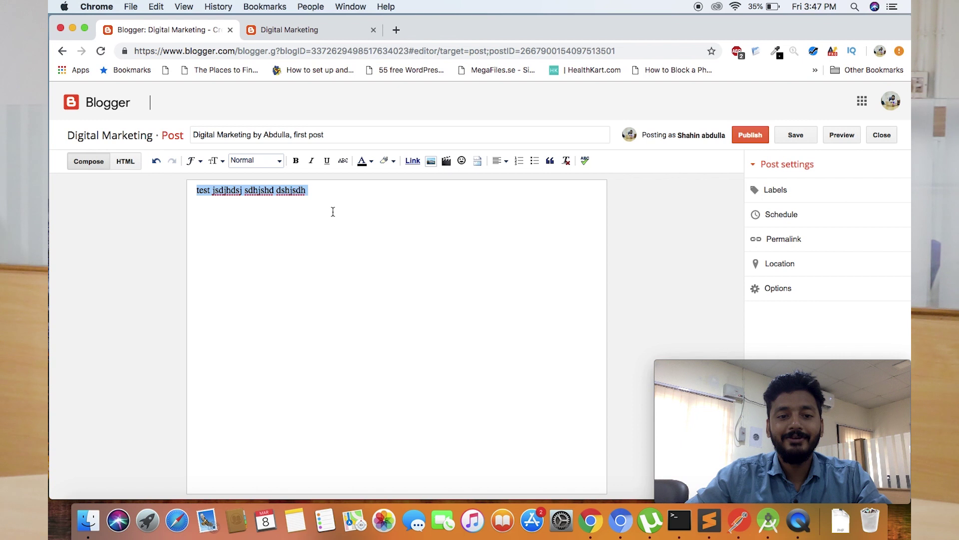
pyautogui.press('super+v')
pyautogui.scroll(-1, 347, 296)
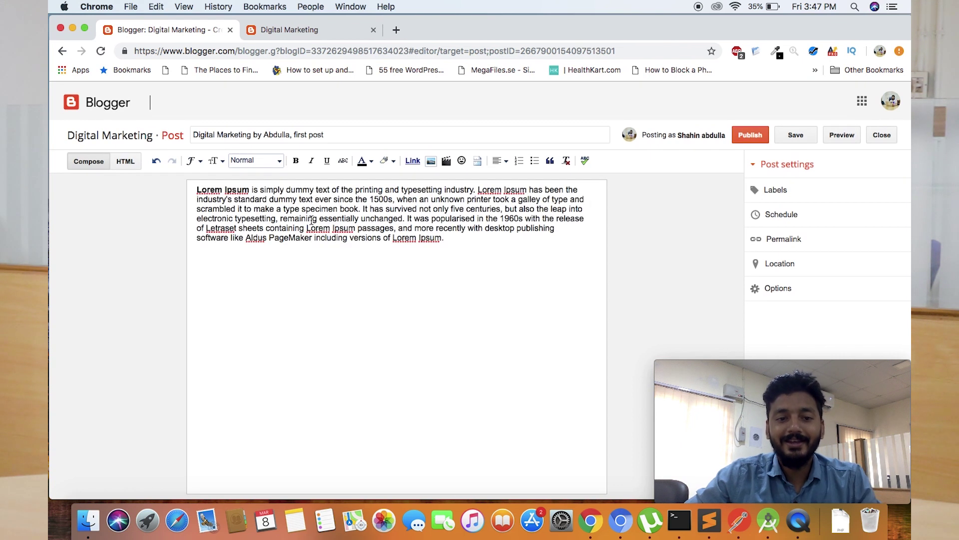
# Make the words "essentially unchanged" in the post's paragraph bold, italic and underlined
pyautogui.moveTo(320, 219); pyautogui.dragTo(406, 219)
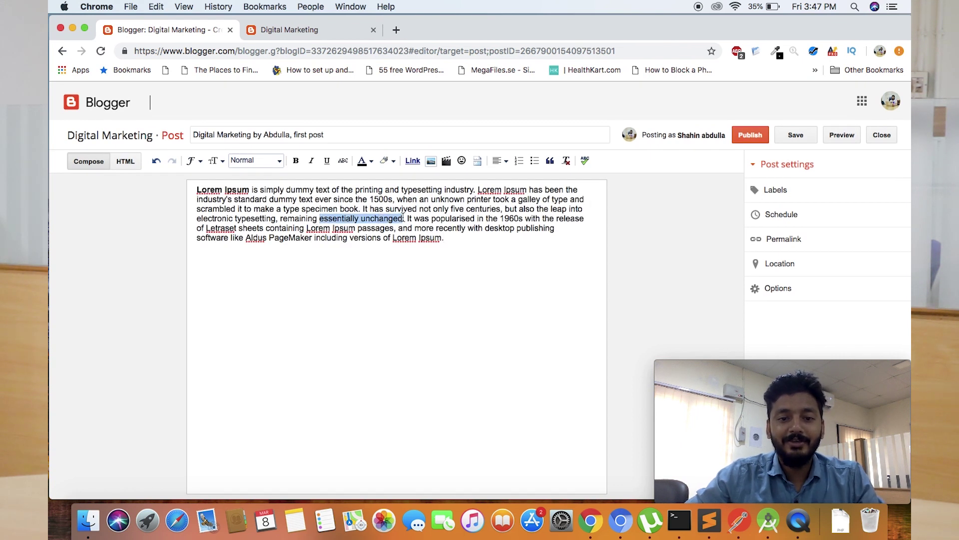
pyautogui.click(297, 160)
pyautogui.click(312, 160)
pyautogui.click(326, 162)
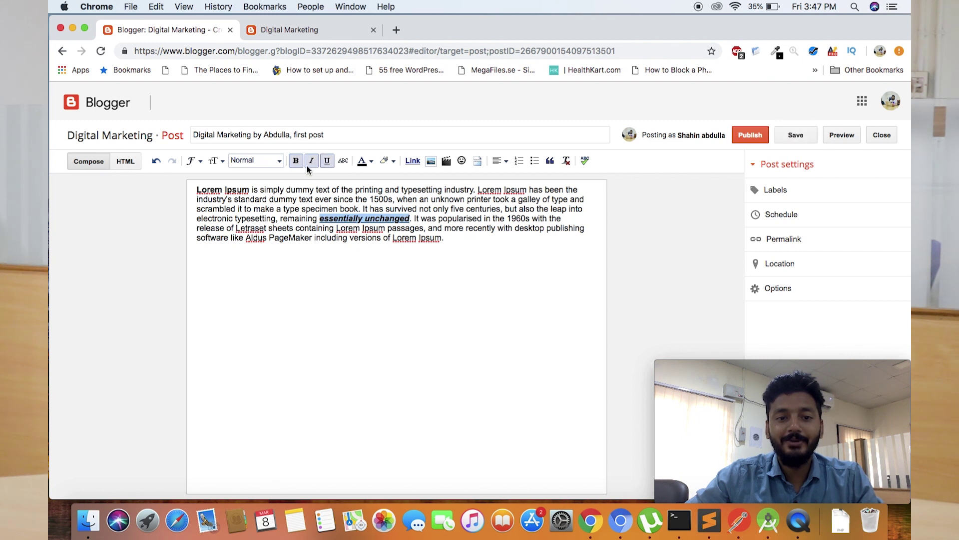
# Add the line "New Heading" below the Lorem Ipsum paragraph, separated by blank space
pyautogui.click(265, 274)
pyautogui.press('Return')
pyautogui.press('Return')
pyautogui.write('New Heading')
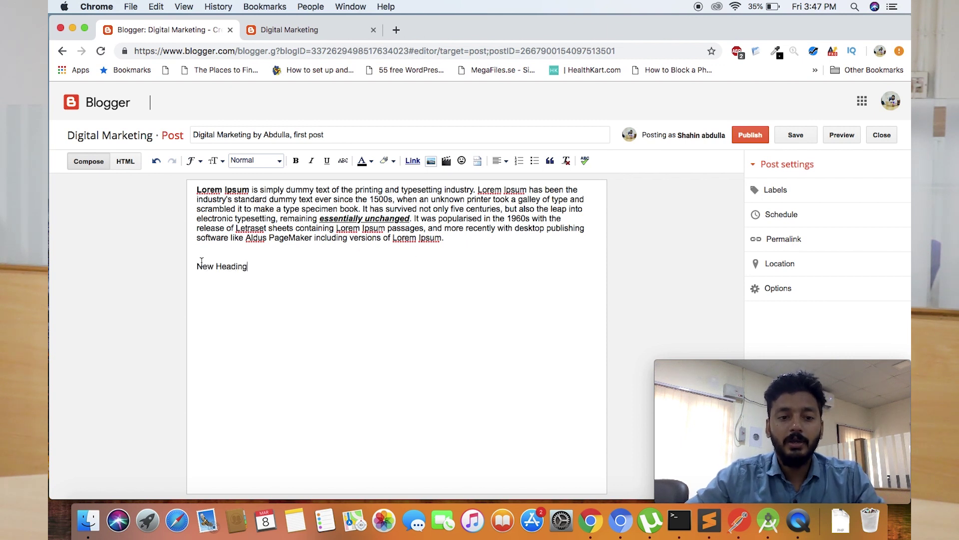
# Try the Subheading style on the "New Heading" line and settle on the Heading style
pyautogui.moveTo(197, 266); pyautogui.dragTo(270, 266)
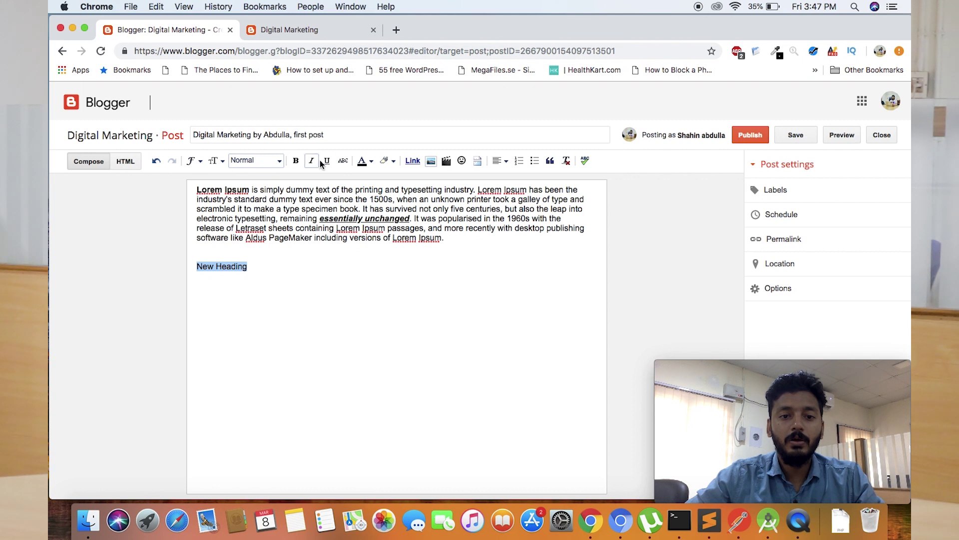
pyautogui.click(266, 162)
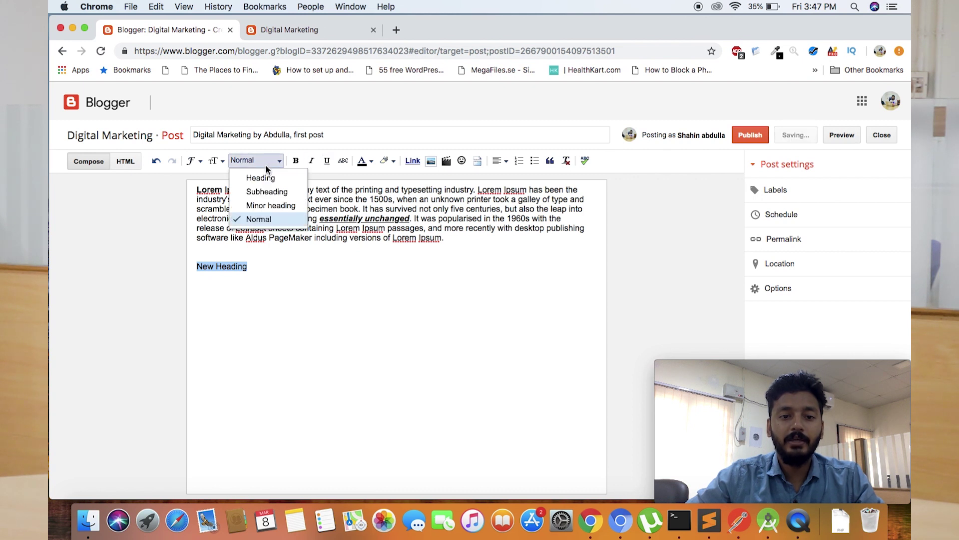
pyautogui.click(267, 192)
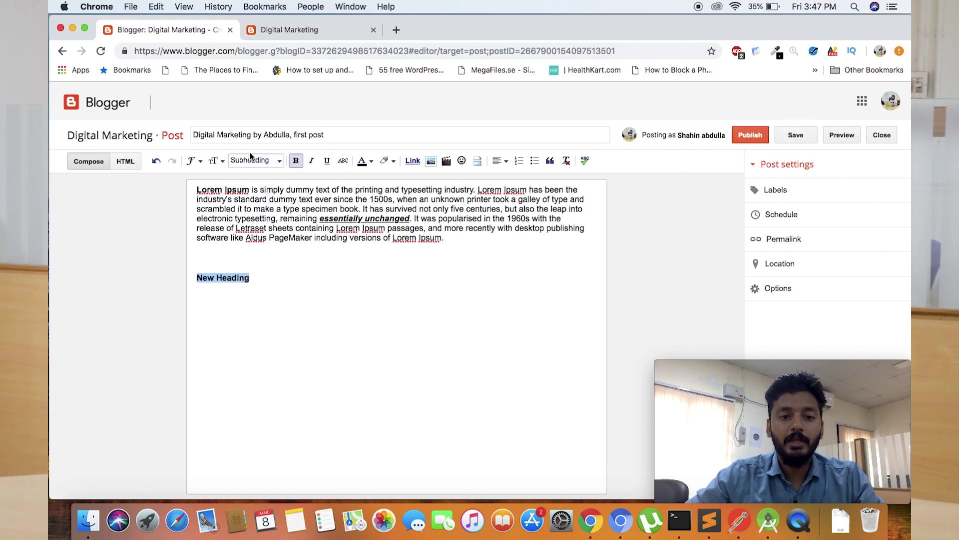
pyautogui.click(252, 158)
pyautogui.click(264, 178)
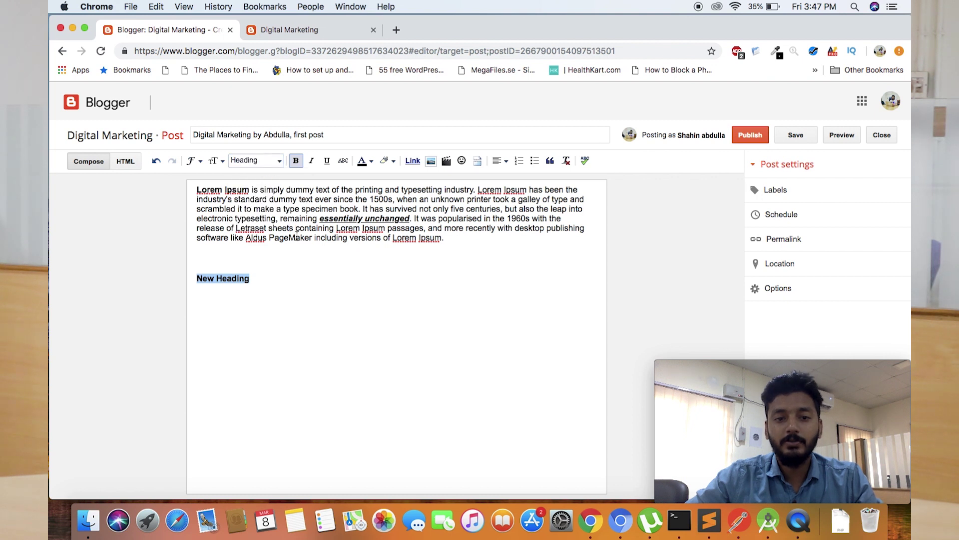
# Review the available font sizes and font families for the "New Heading" text without applying any
pyautogui.click(291, 268)
pyautogui.moveTo(193, 280); pyautogui.dragTo(250, 280)
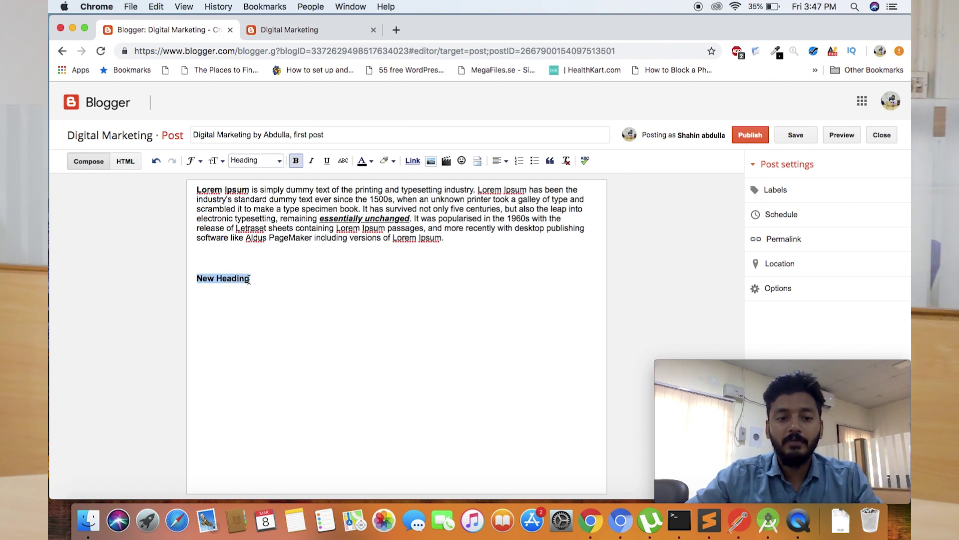
pyautogui.click(214, 161)
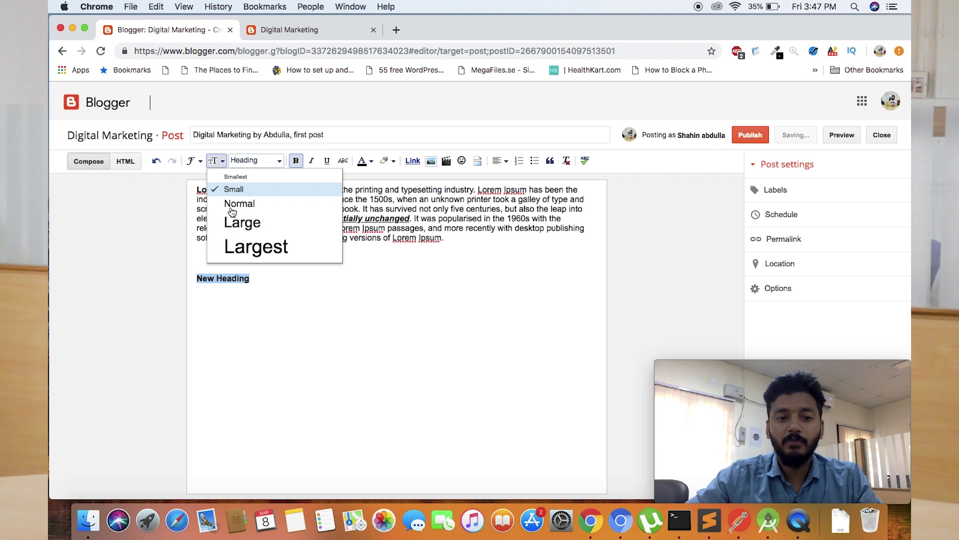
pyautogui.click(194, 160)
pyautogui.click(194, 160)
pyautogui.click(194, 161)
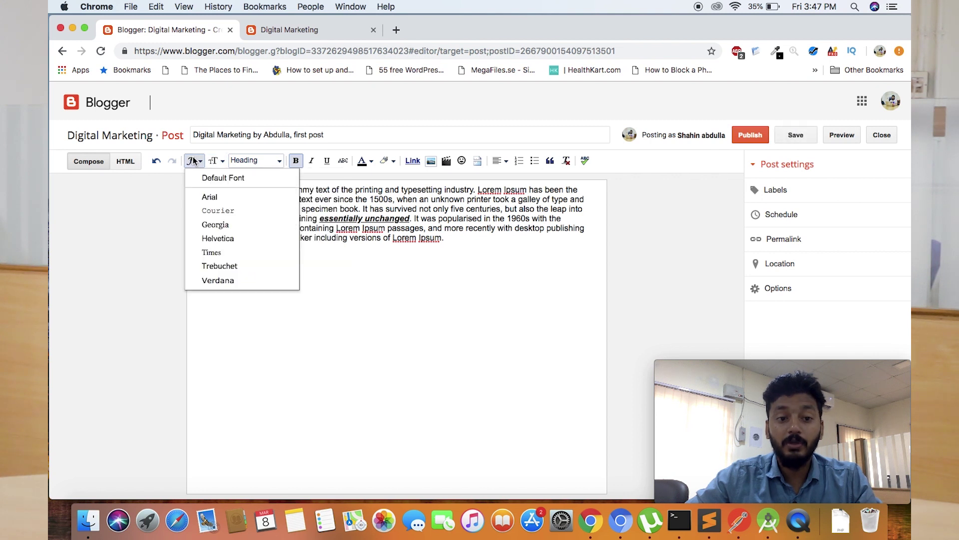
pyautogui.click(389, 257)
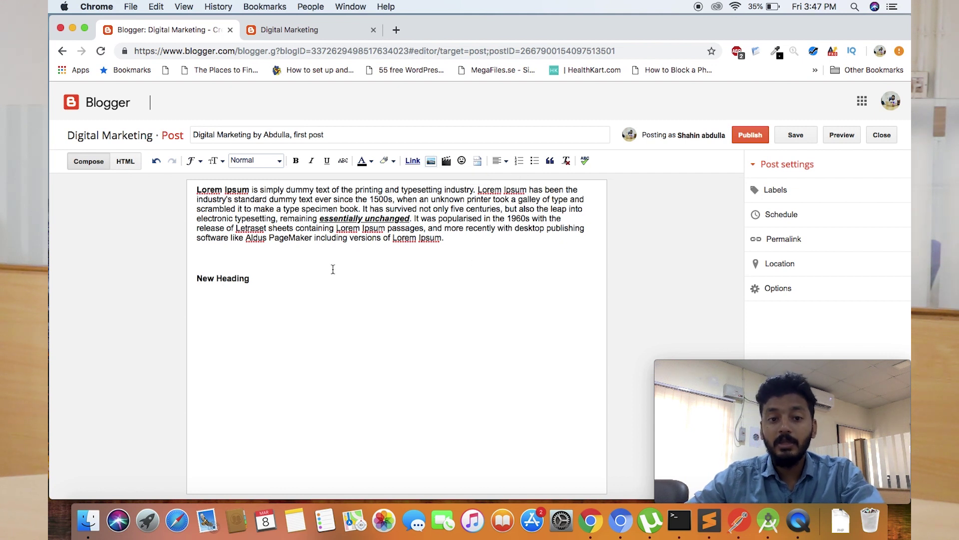
# Add three lines of filler text, "sjgds", "asdhjdas" and "asdjdsj", below the "New Heading" line
pyautogui.doubleClick(294, 285)
pyautogui.press('Right')
pyautogui.press('Return')
pyautogui.write('sjgds')
pyautogui.press('Return')
pyautogui.write('asdhjdas ')
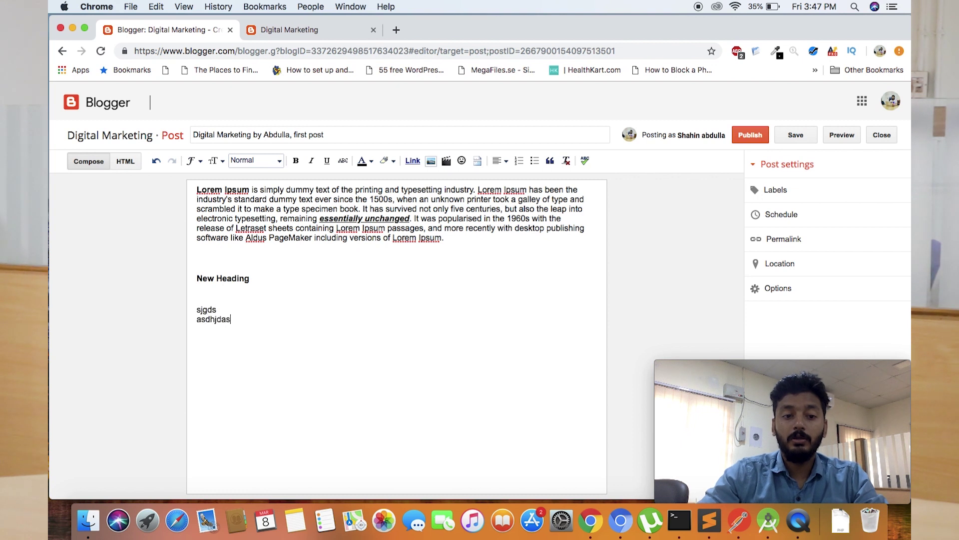
pyautogui.write('asdjdsj')
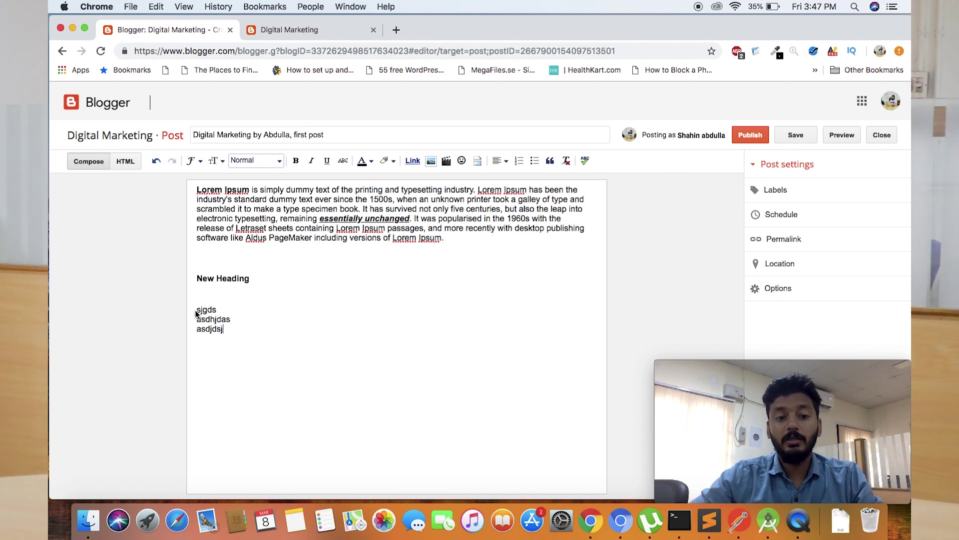
# Format the three filler lines below "New Heading" as a bulleted list
pyautogui.moveTo(195, 310); pyautogui.dragTo(225, 331)
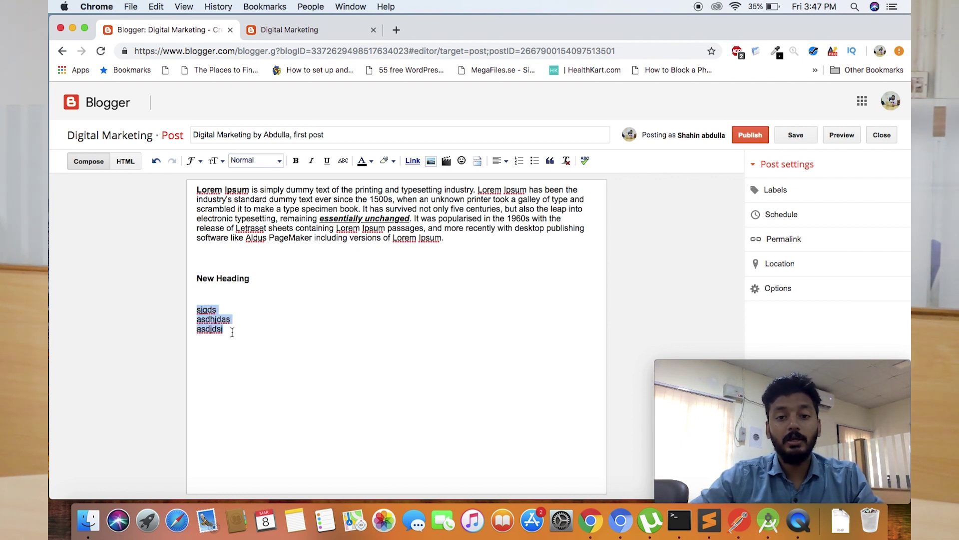
pyautogui.click(519, 161)
pyautogui.click(535, 162)
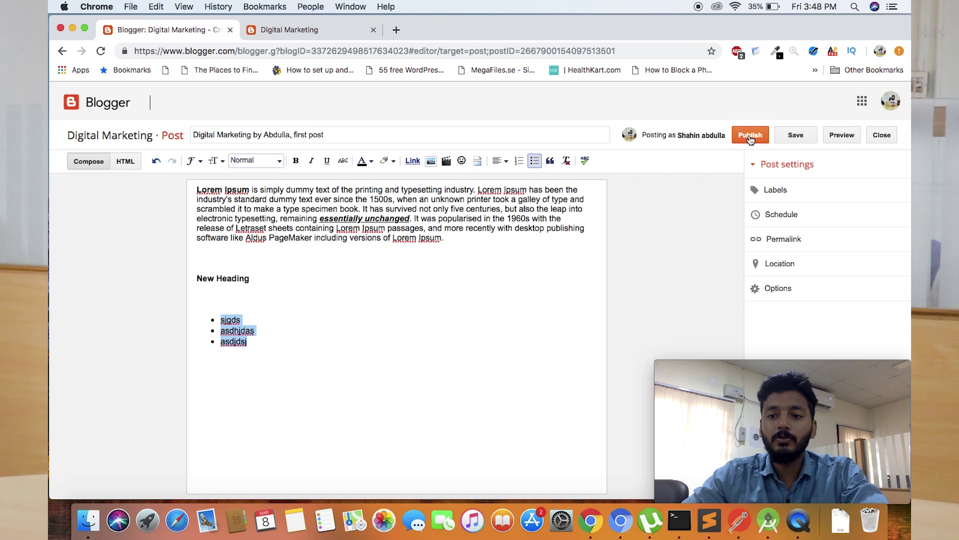
# Publish the first post and reload the live Digital Marketing blog's home page
pyautogui.click(797, 144)
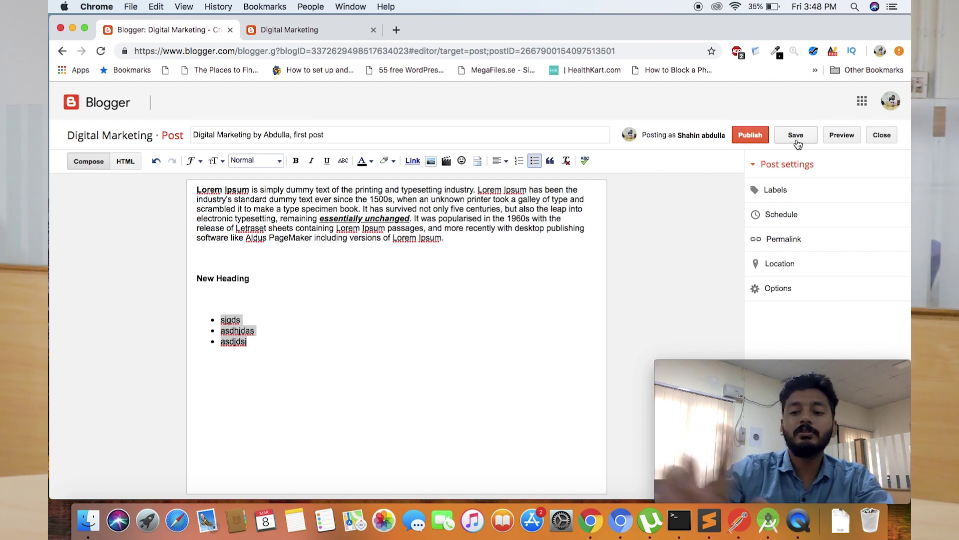
pyautogui.click(751, 136)
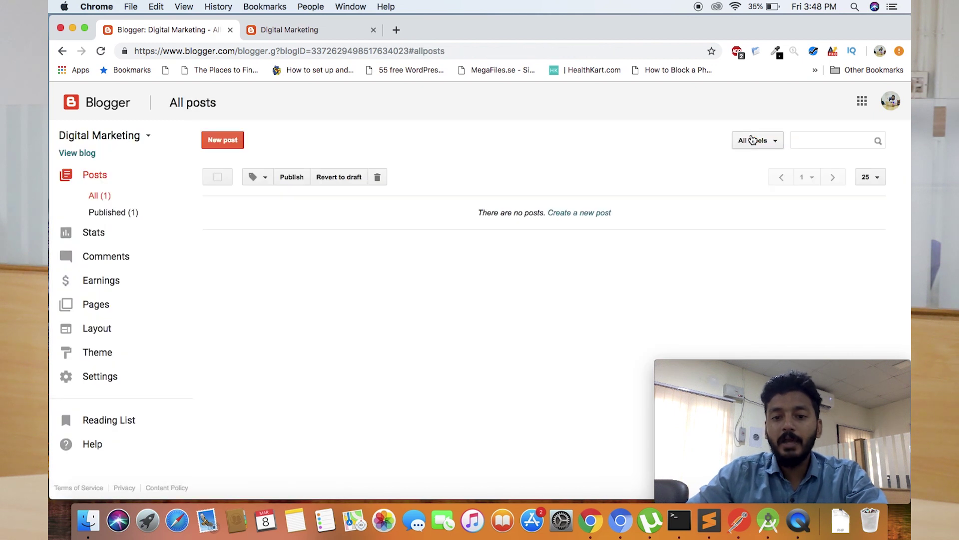
pyautogui.click(297, 33)
pyautogui.click(299, 52)
pyautogui.click(299, 54)
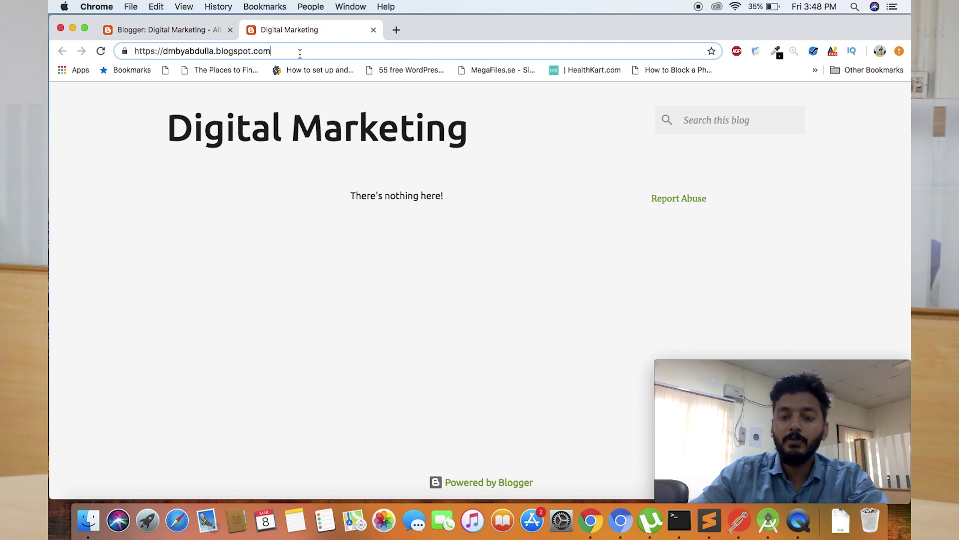
pyautogui.press('Return')
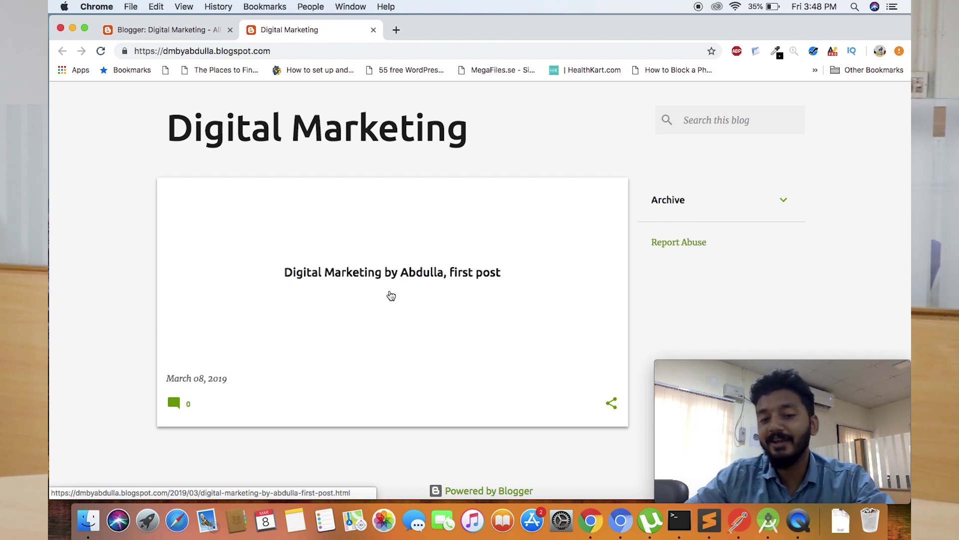
# Open the published first post on the live blog, review its address, content and comment area, and return to the home page
pyautogui.click(405, 279)
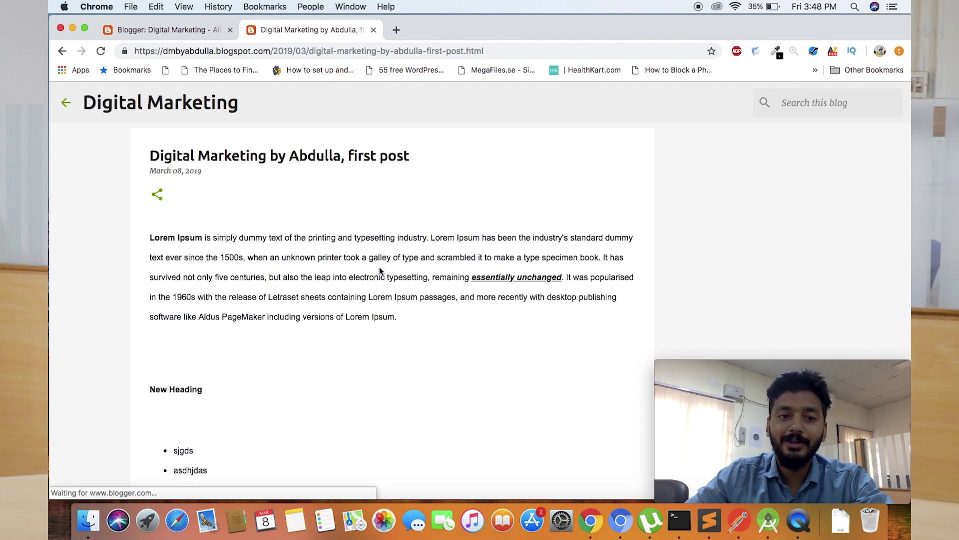
pyautogui.click(302, 46)
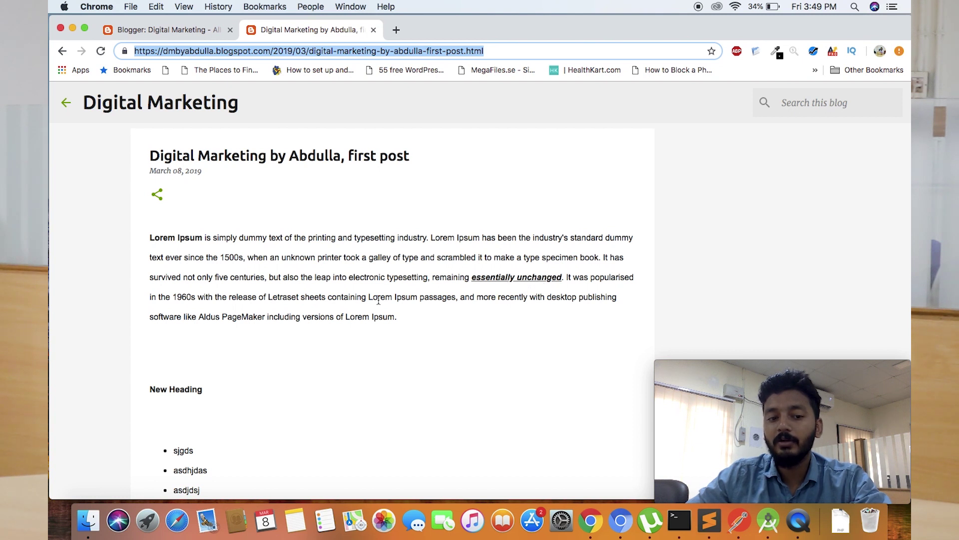
pyautogui.scroll(-5, 203, 395)
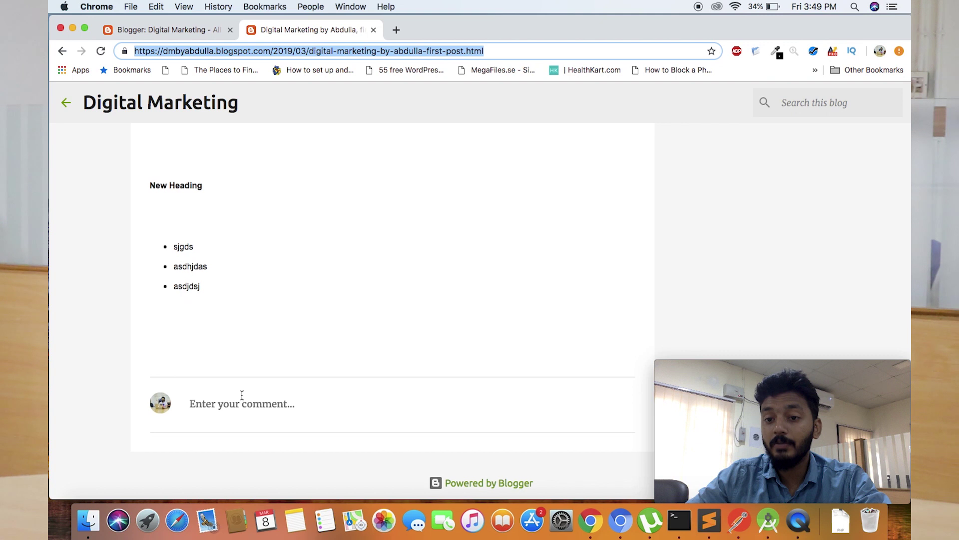
pyautogui.scroll(5, 242, 395)
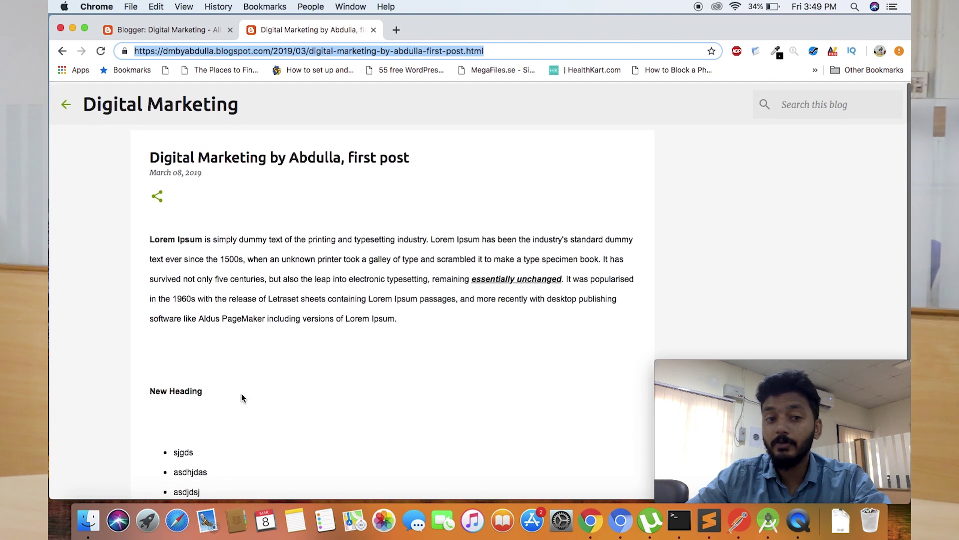
pyautogui.click(68, 106)
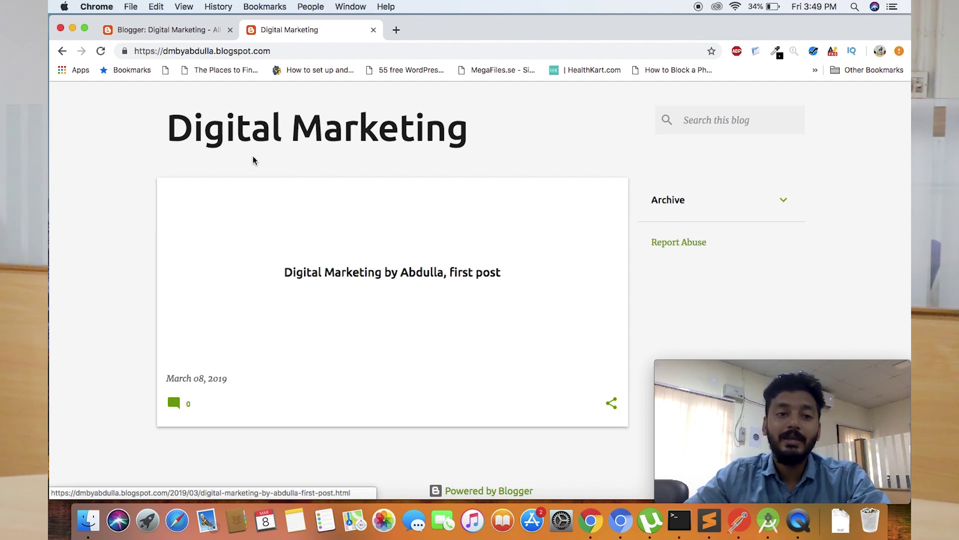
# Review the Layout and Theme pages in the Digital Marketing blog's dashboard, and return to its list of posts
pyautogui.click(193, 29)
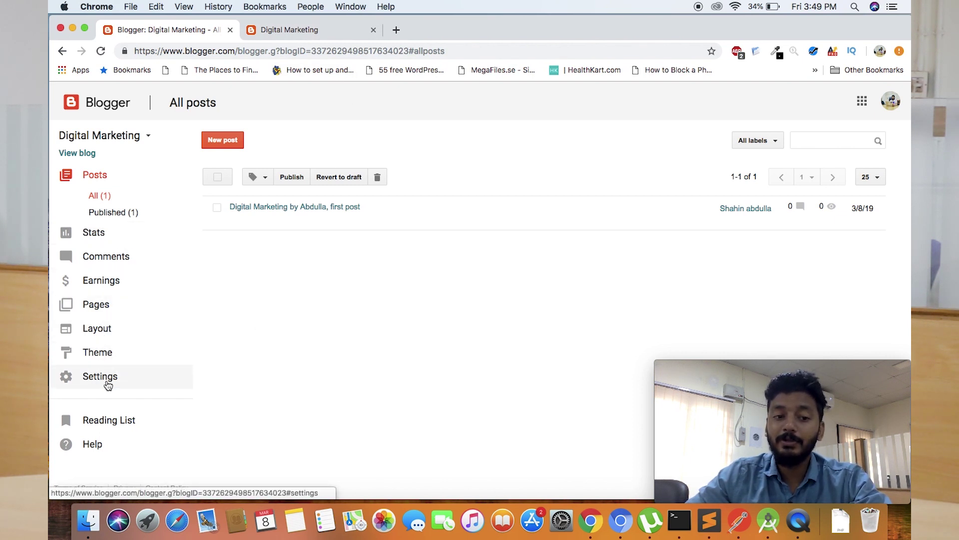
pyautogui.click(102, 335)
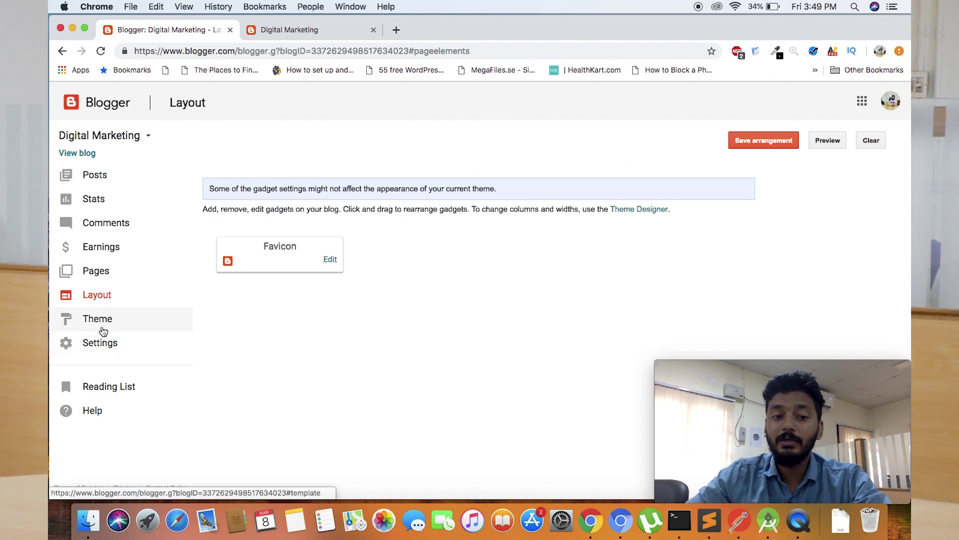
pyautogui.click(102, 329)
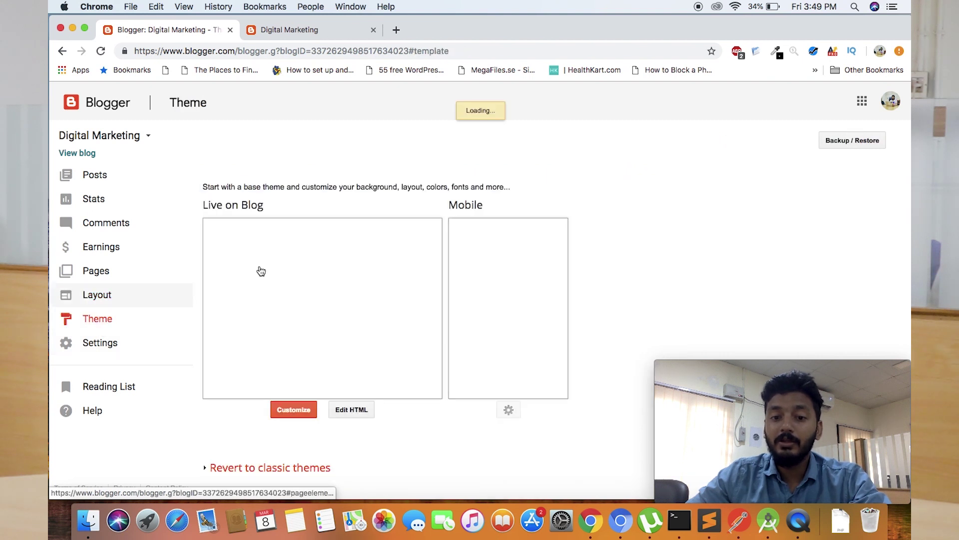
pyautogui.scroll(-10, 443, 334)
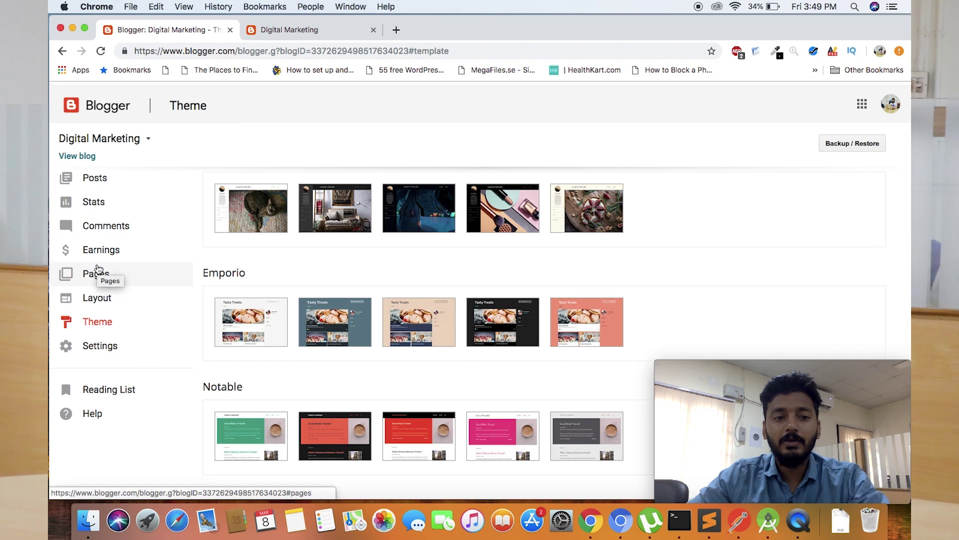
pyautogui.click(99, 177)
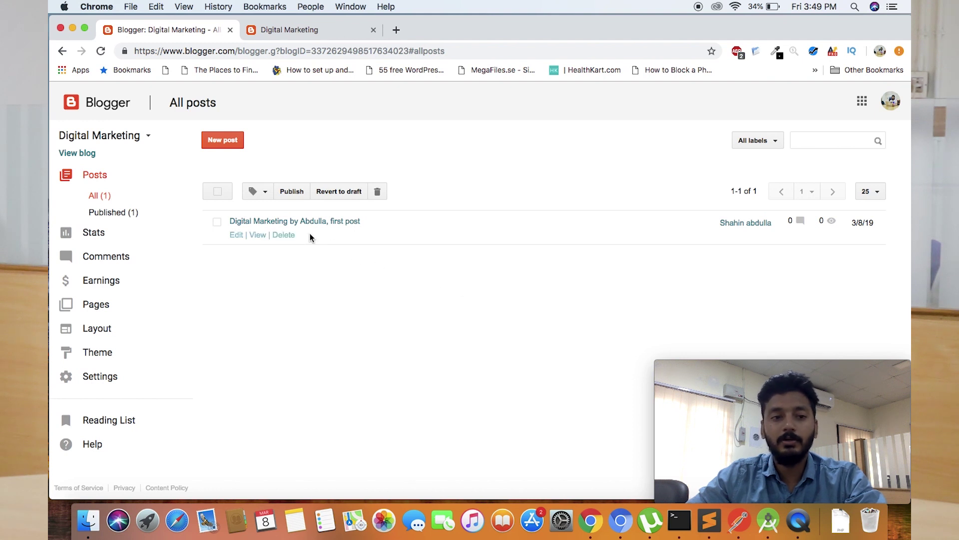
# Switch to the author's personal blog and examine the post "Story of MessMaster App, My Pocket Money Machine" in the editor
pyautogui.click(134, 145)
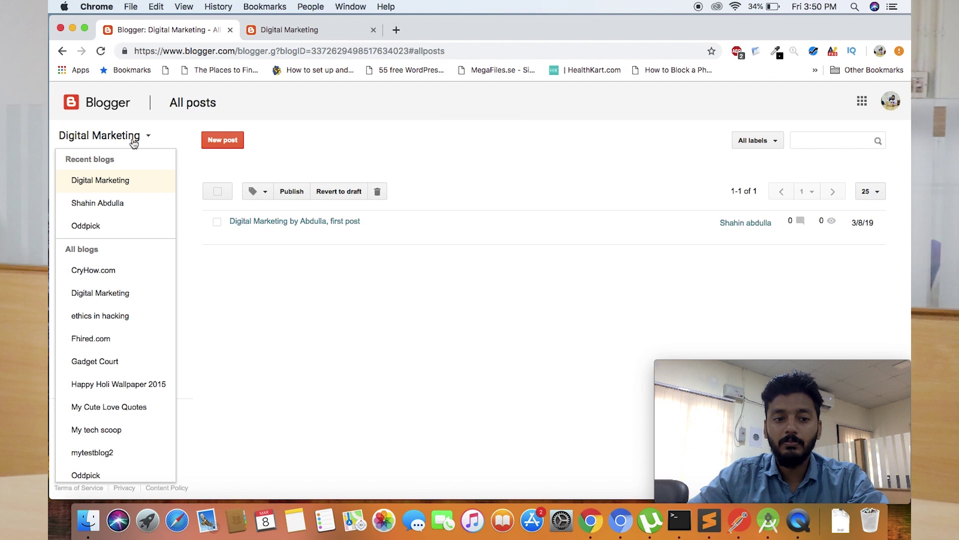
pyautogui.click(122, 207)
pyautogui.click(122, 207)
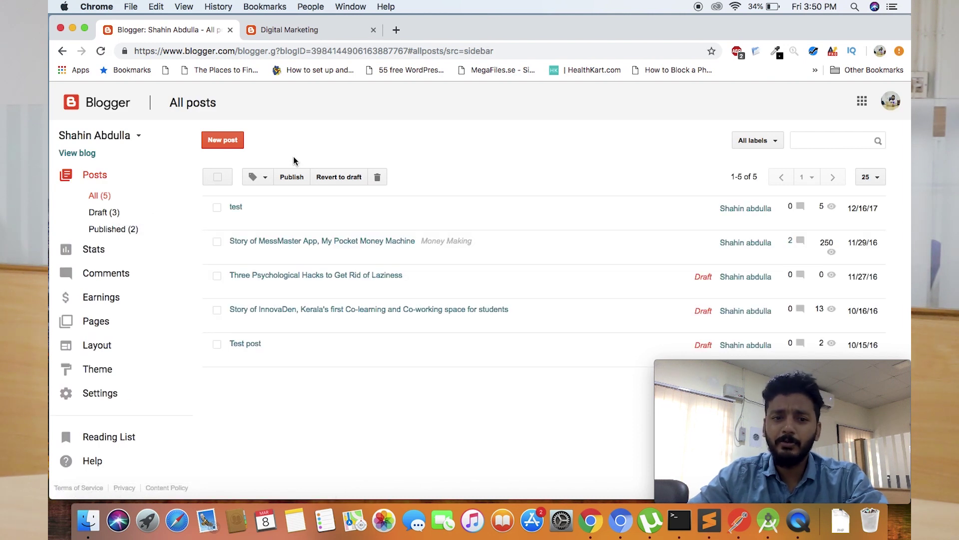
pyautogui.click(289, 241)
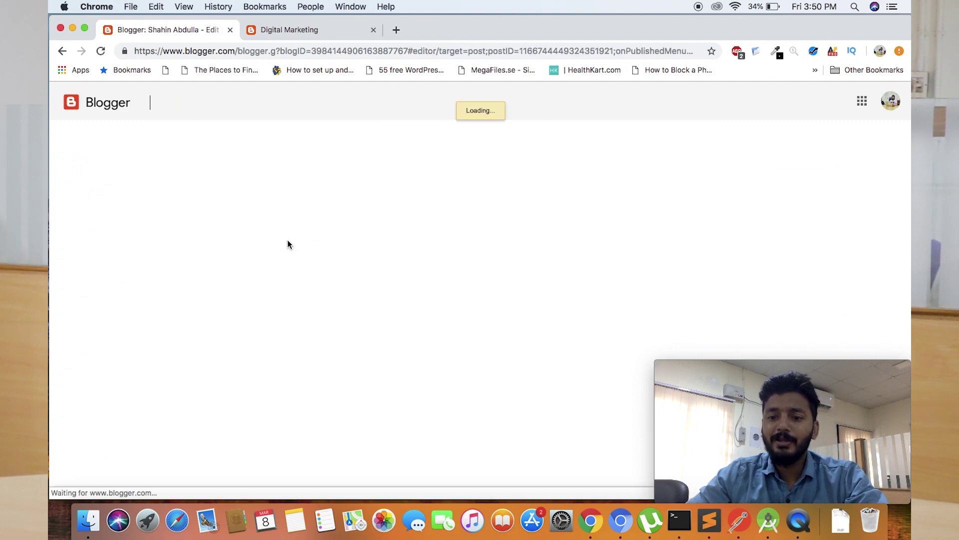
pyautogui.scroll(-3, 325, 370)
pyautogui.scroll(3, 325, 370)
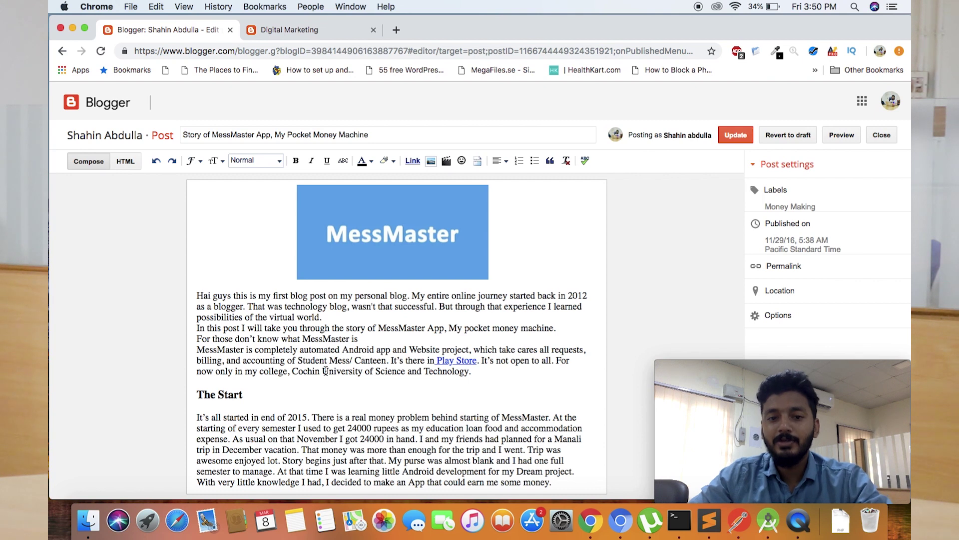
pyautogui.scroll(-8, 326, 371)
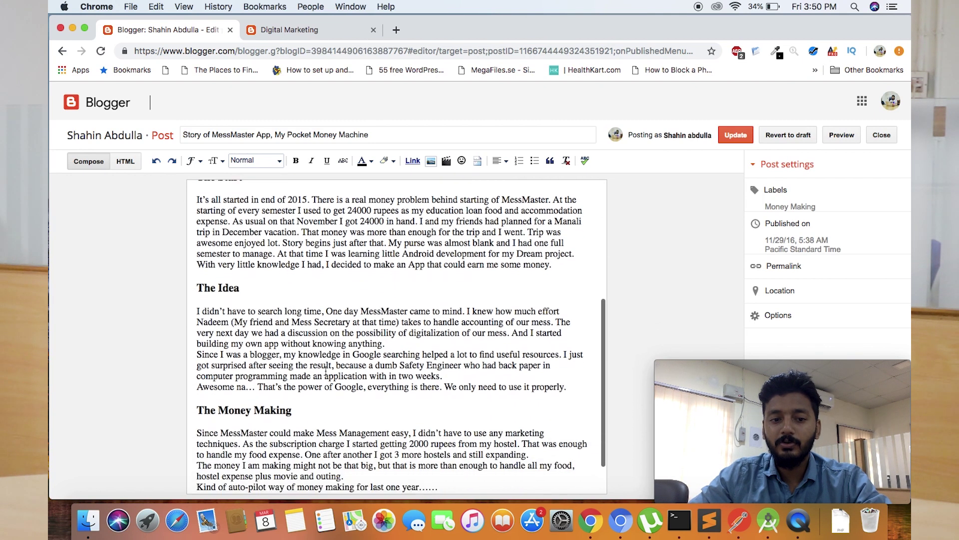
pyautogui.scroll(-2, 325, 370)
pyautogui.scroll(10, 356, 350)
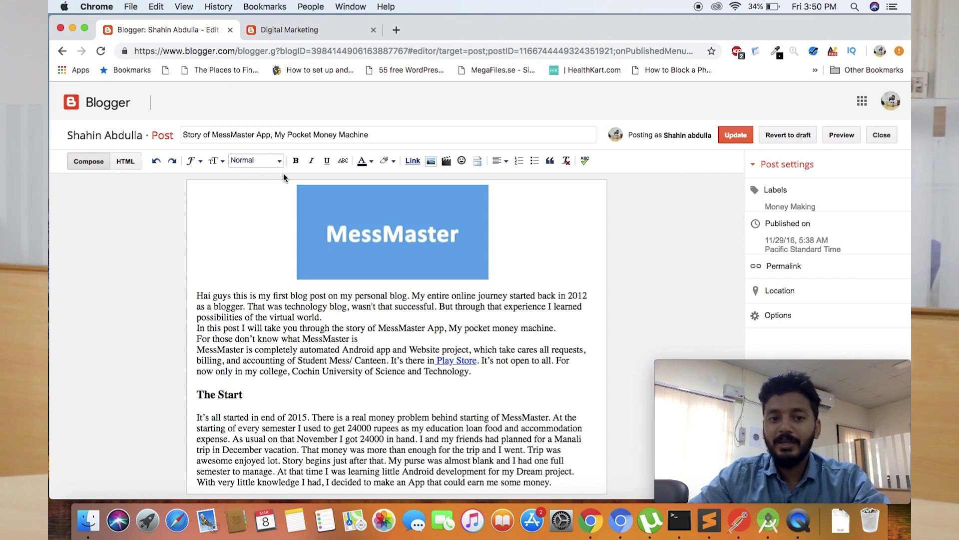
pyautogui.click(91, 110)
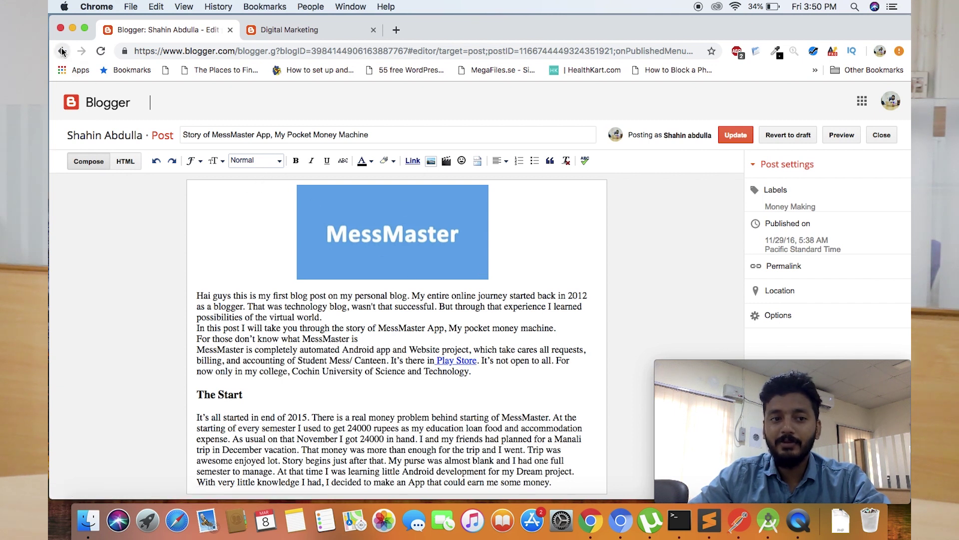
# View the live personal blog and open its "Story of MessMaster App, My Pocket Money Machine" post
pyautogui.click(83, 152)
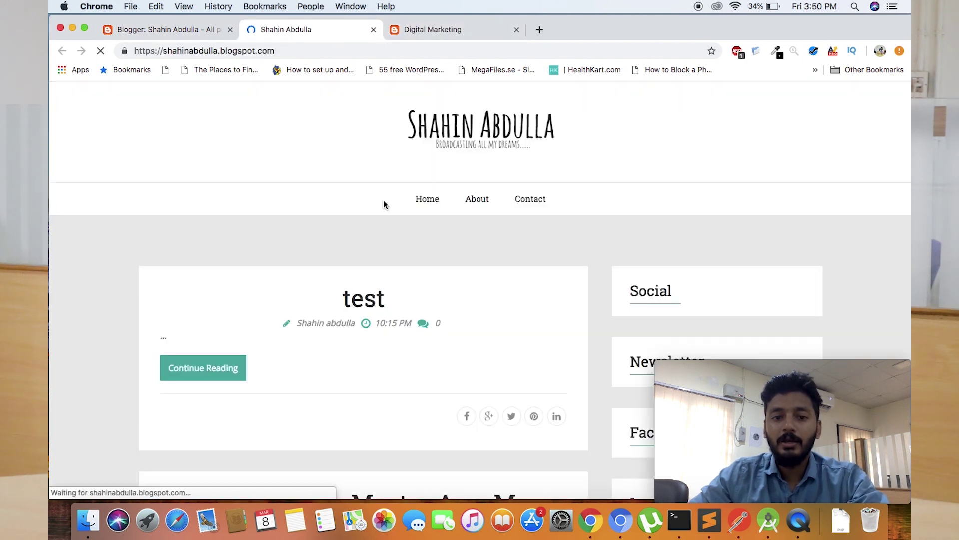
pyautogui.scroll(-5, 383, 203)
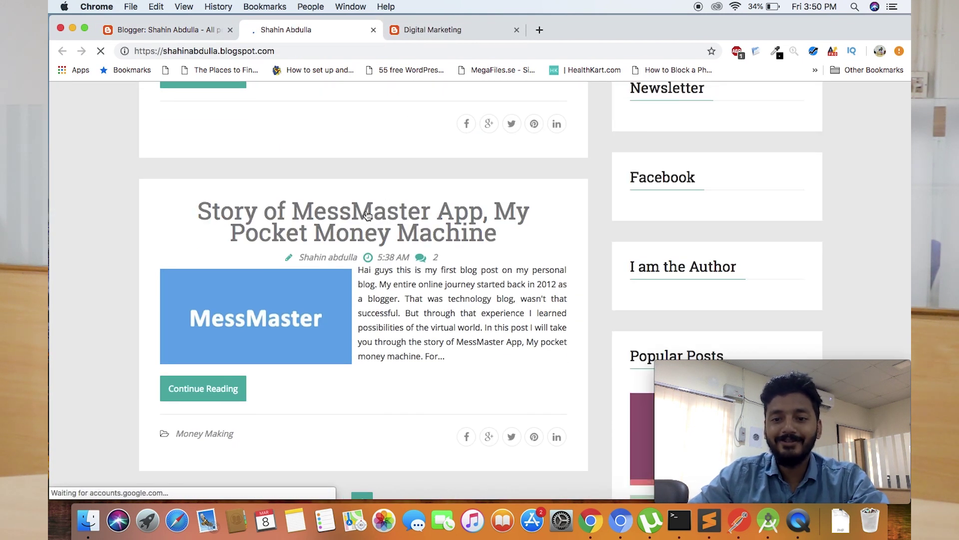
pyautogui.scroll(3, 320, 280)
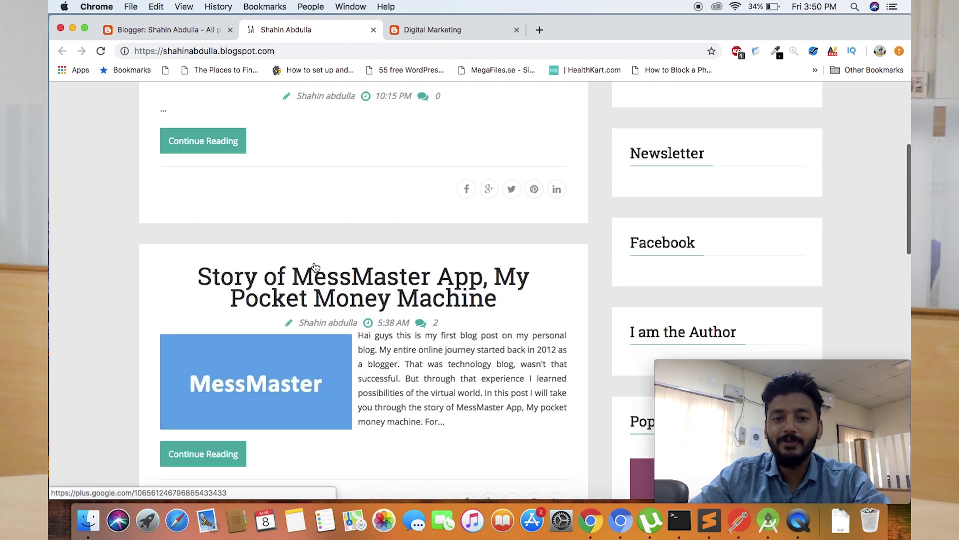
pyautogui.scroll(-3, 314, 261)
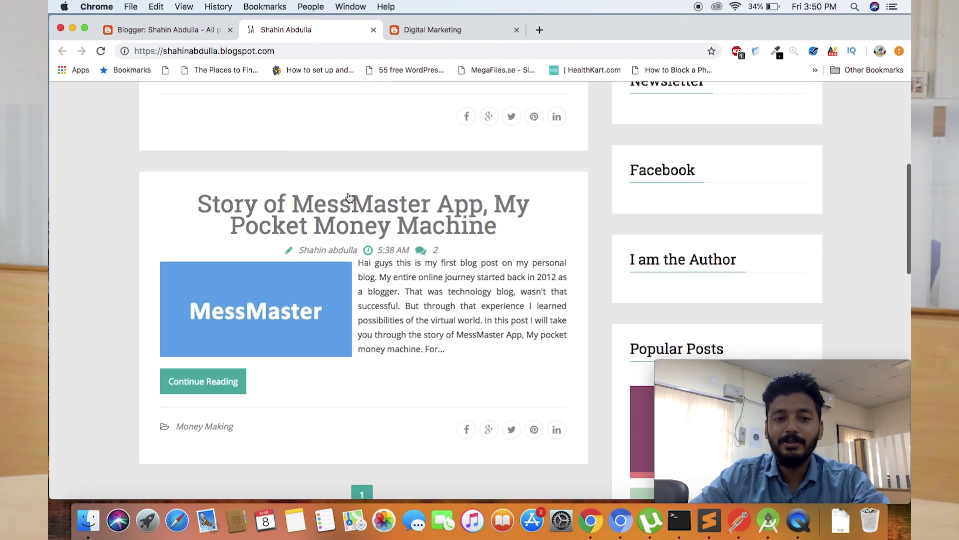
pyautogui.click(347, 215)
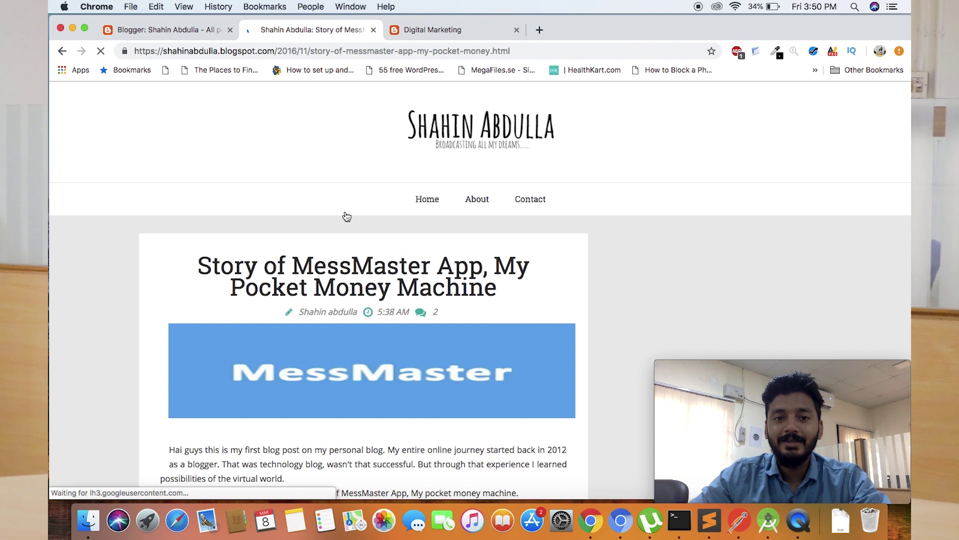
# Examine the live MessMaster post's headings, text, author section and comments, and return to the personal blog's dashboard
pyautogui.scroll(-5, 287, 320)
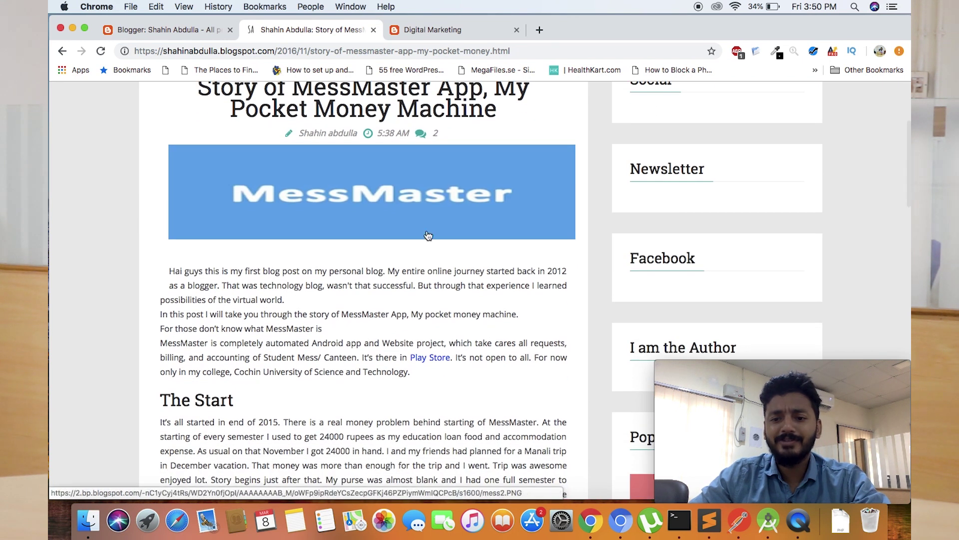
pyautogui.scroll(-1, 305, 270)
pyautogui.scroll(-5, 305, 271)
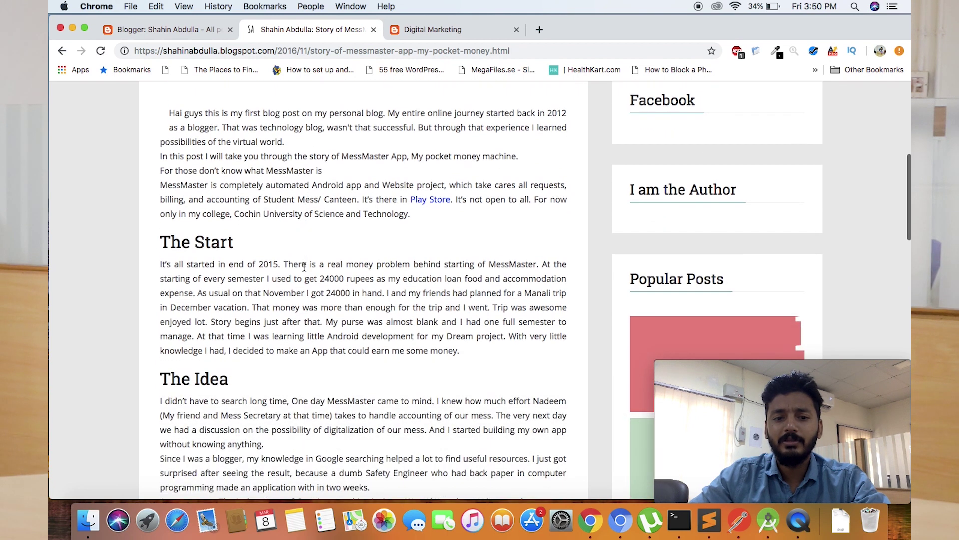
pyautogui.scroll(-8, 305, 270)
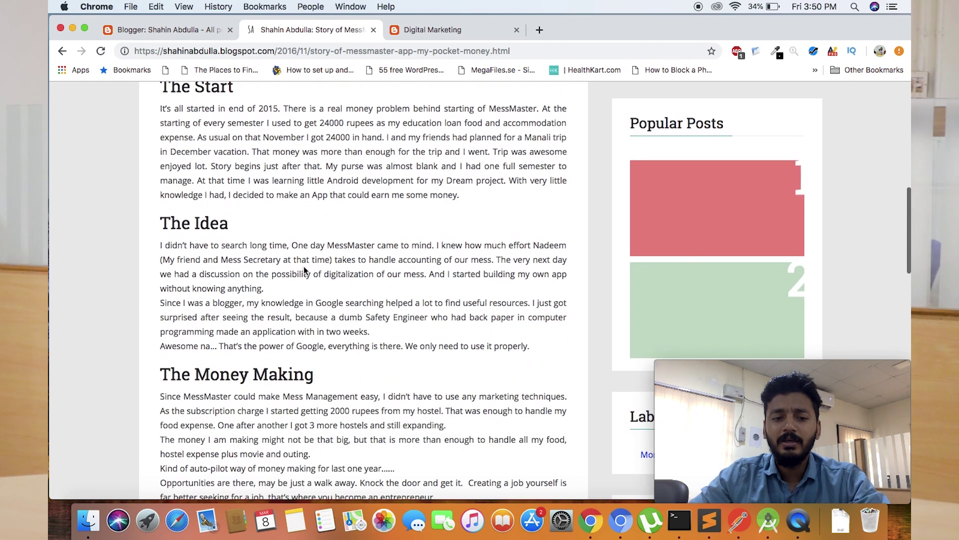
pyautogui.scroll(-4, 305, 270)
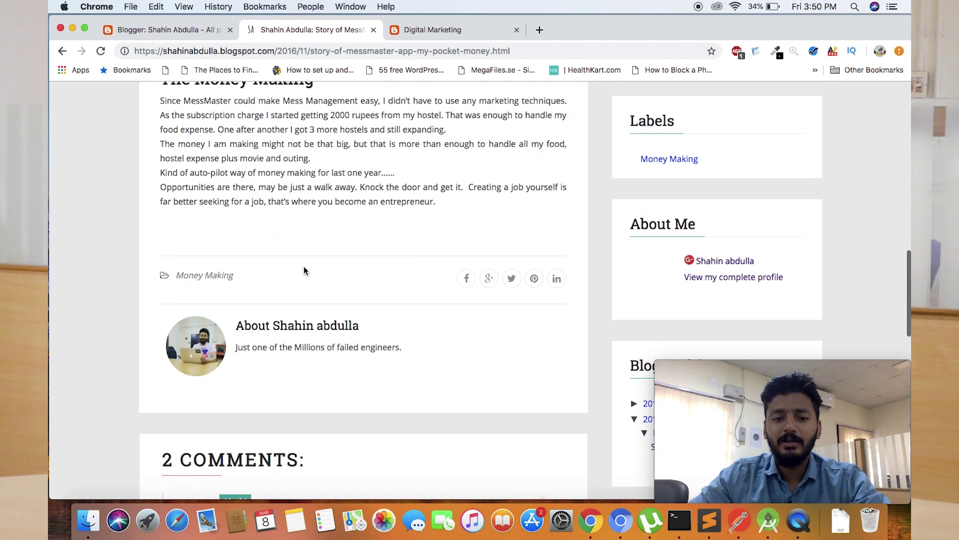
pyautogui.scroll(-6, 305, 271)
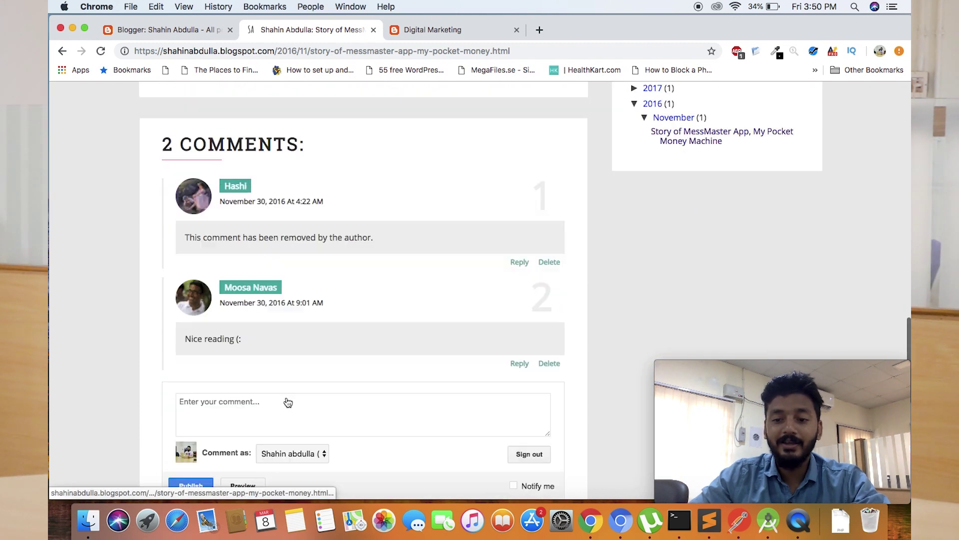
pyautogui.scroll(-3, 287, 397)
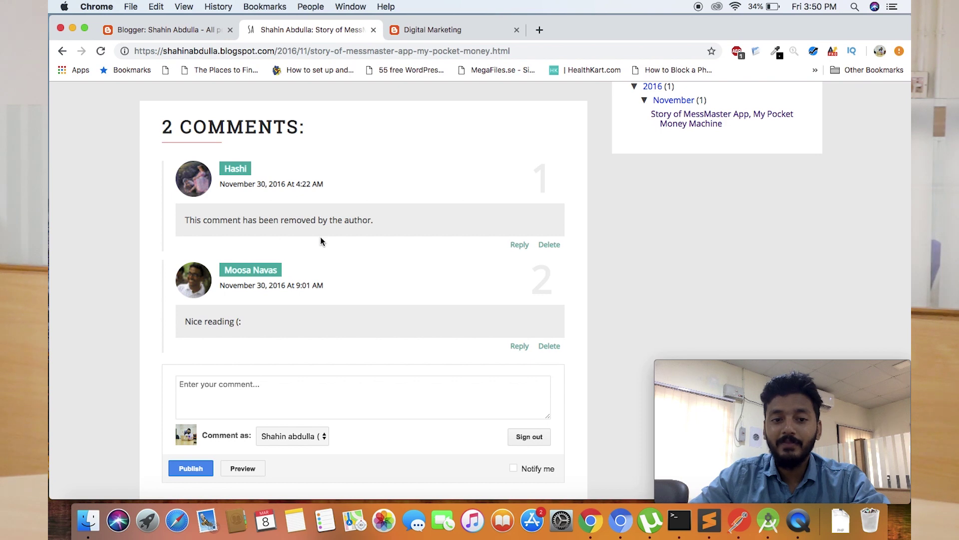
pyautogui.scroll(8, 334, 242)
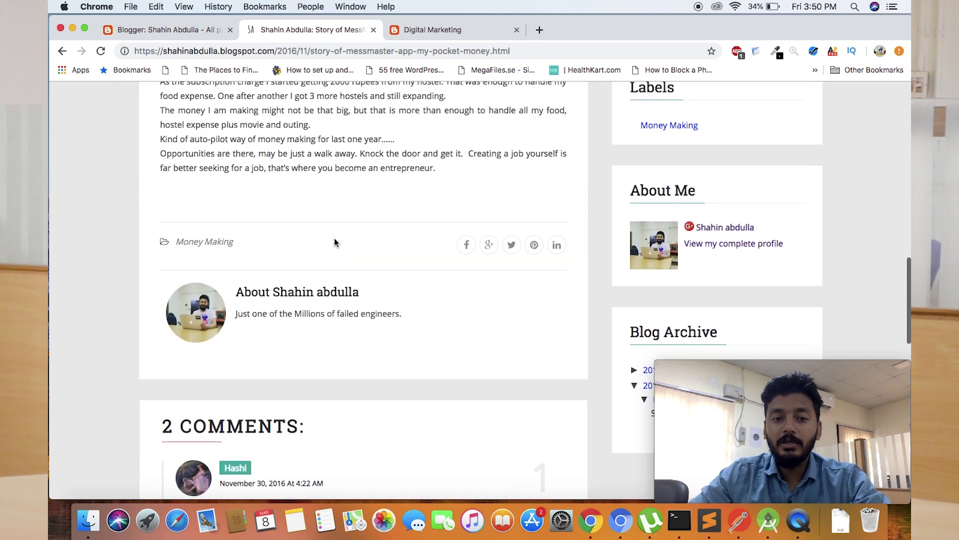
pyautogui.scroll(10, 335, 239)
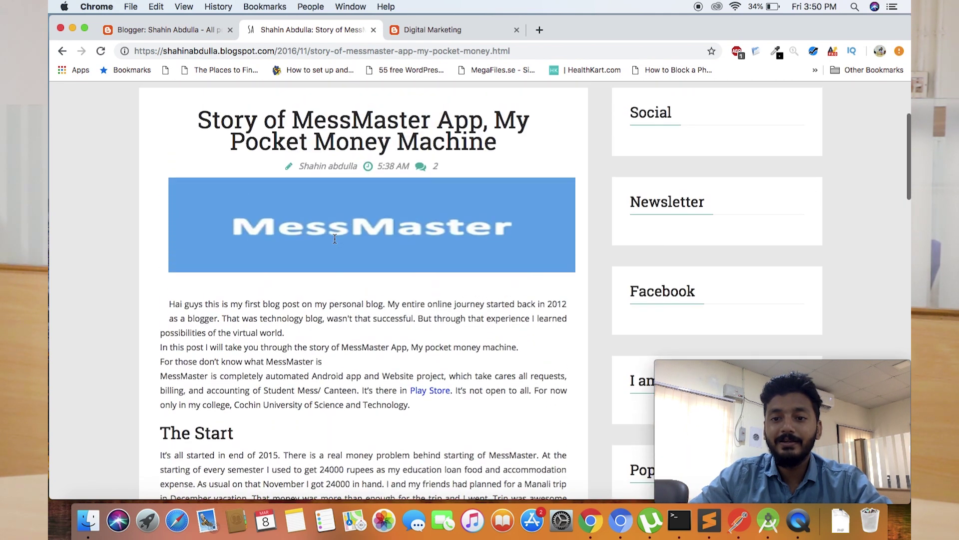
pyautogui.scroll(4, 335, 239)
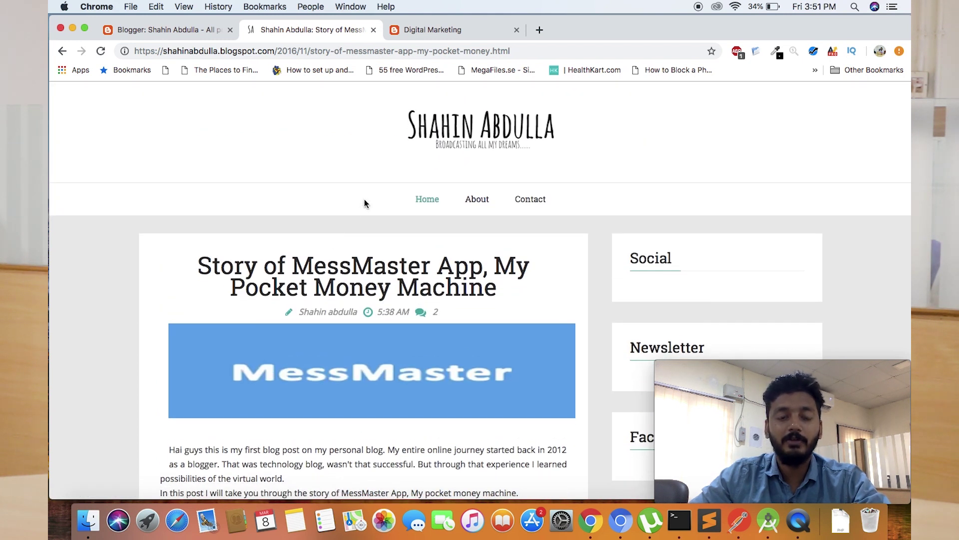
pyautogui.click(181, 31)
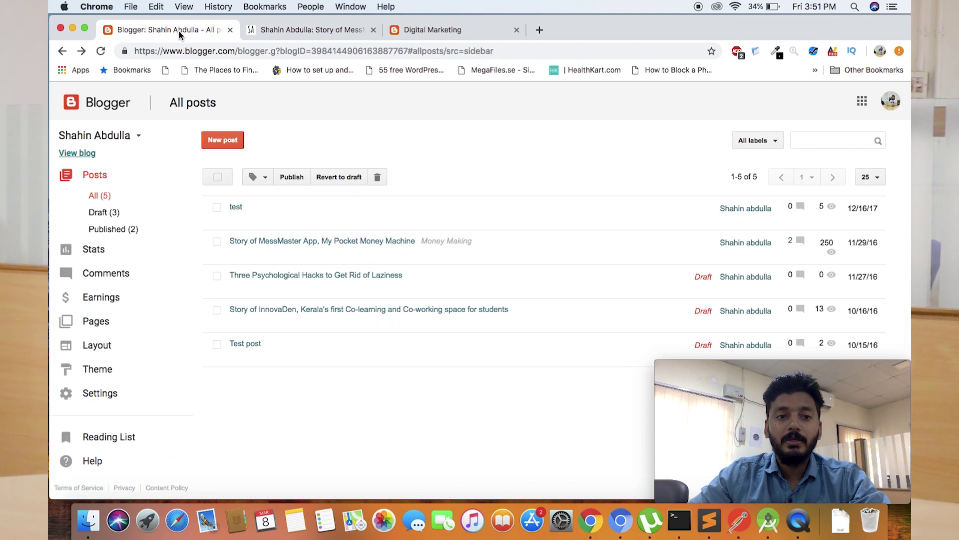